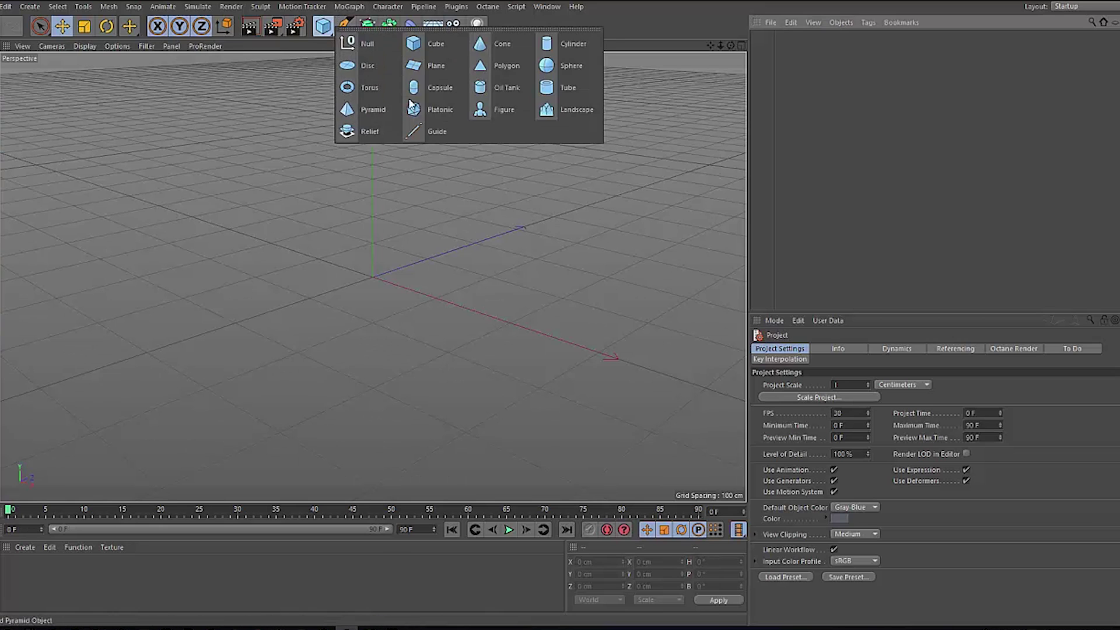
# Create a Plane with +Z orientation and a width of 60 cm.
pyautogui.click(421, 65)
pyautogui.click(842, 425)
pyautogui.click(840, 478)
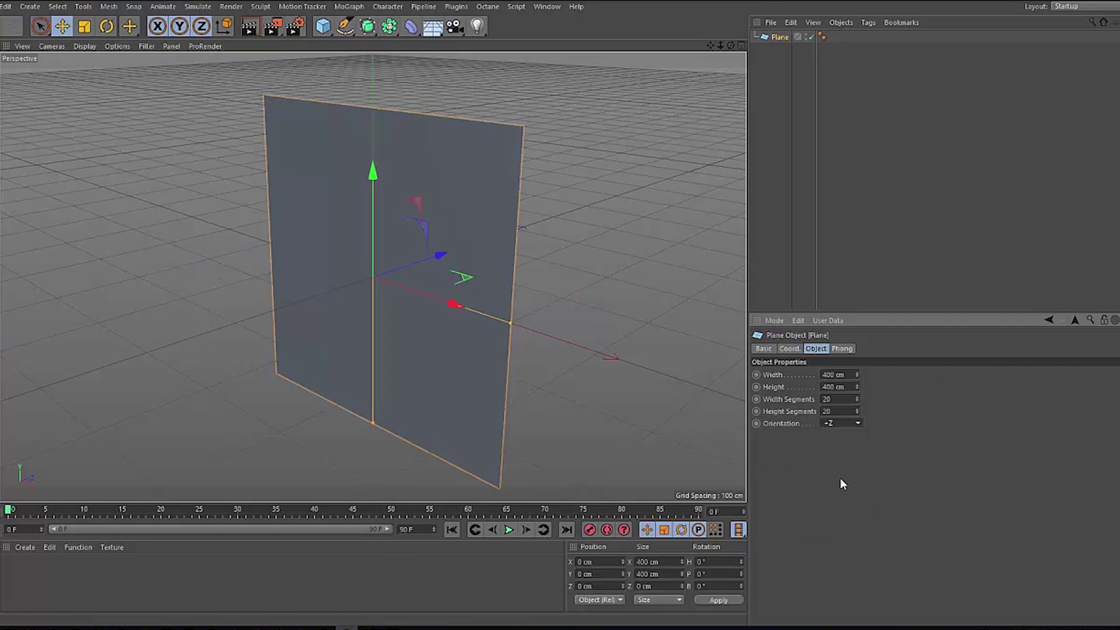
pyautogui.moveTo(857, 375); pyautogui.dragTo(840, 378)
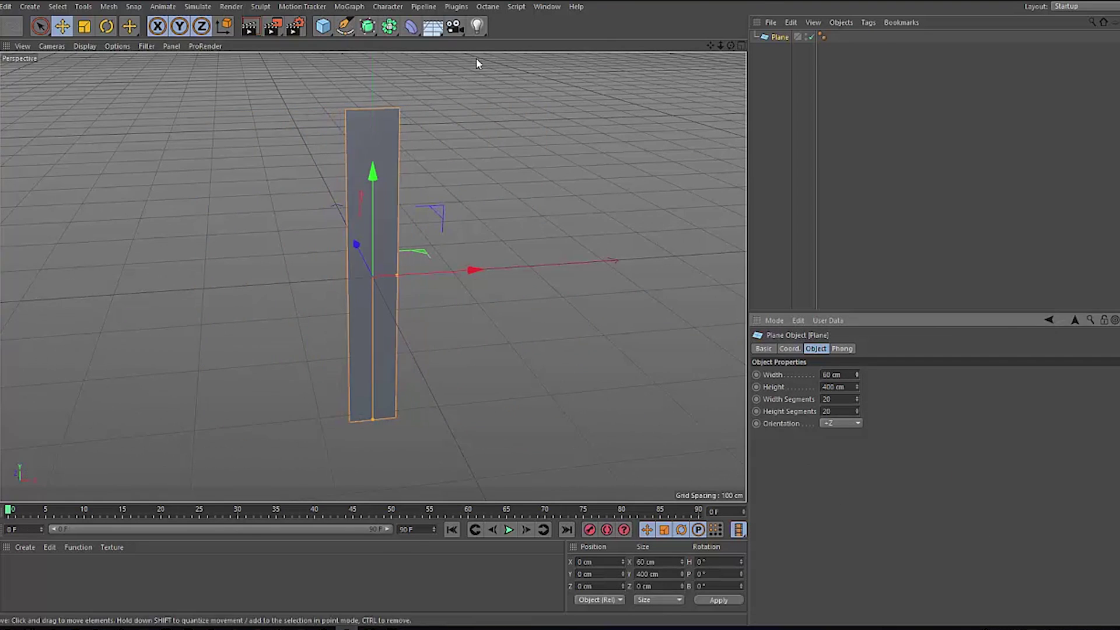
# Add a Taper deformer under the plane, fit it to parent, and paint hair guides across the sphere.
pyautogui.click(411, 25)
pyautogui.click(721, 43)
pyautogui.moveTo(780, 50); pyautogui.dragTo(783, 52)
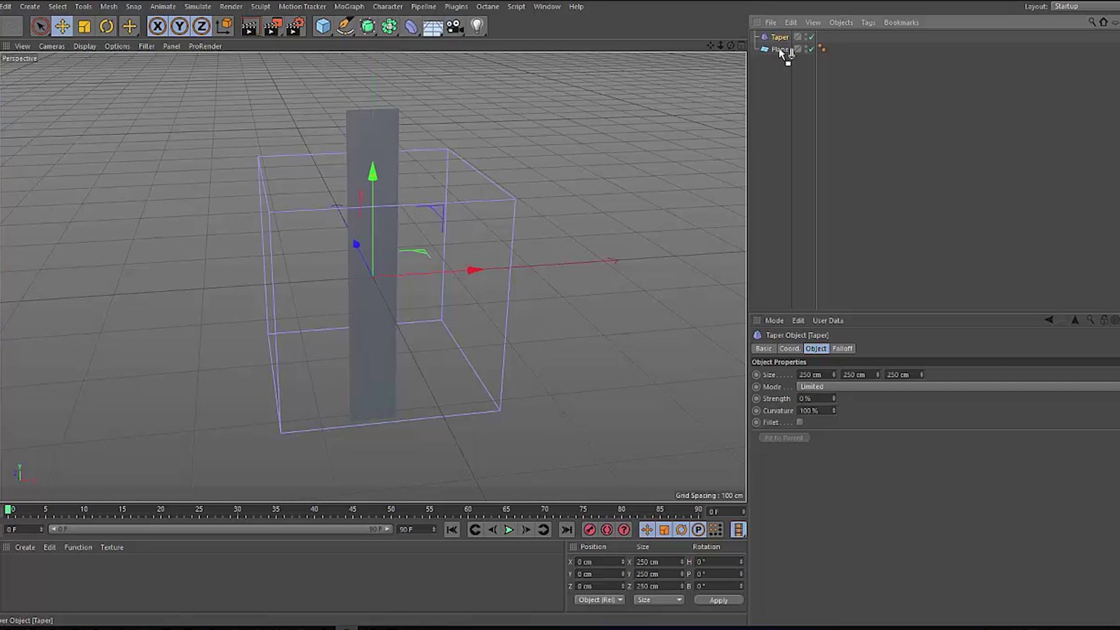
pyautogui.click(786, 437)
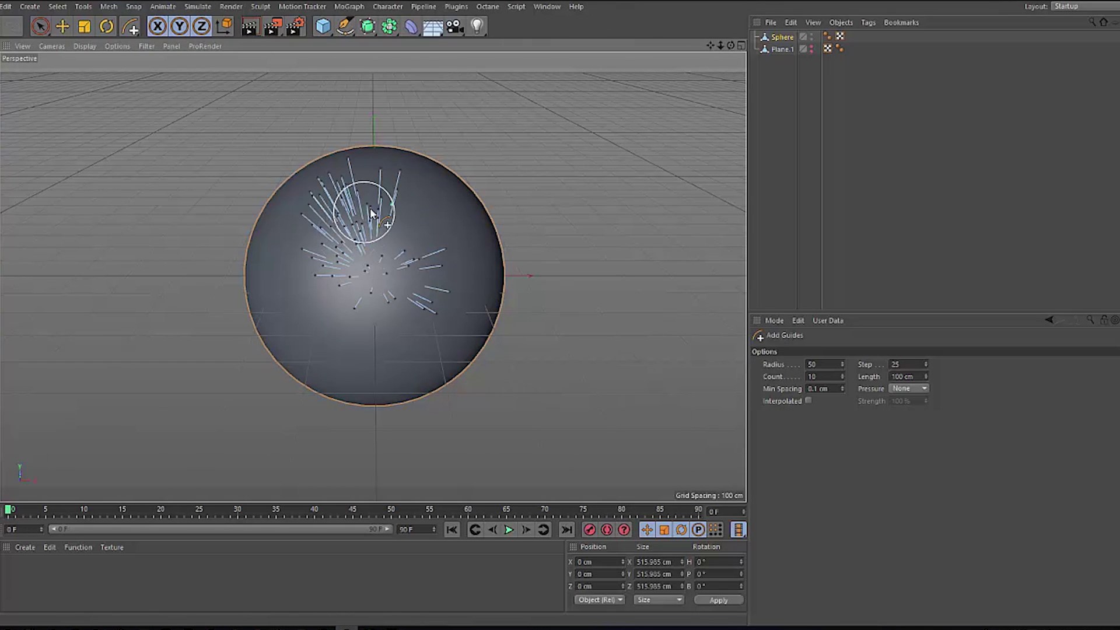
pyautogui.moveTo(371, 213)
pyautogui.mouseDown()
pyautogui.moveTo(477, 305)
pyautogui.moveTo(355, 355)
pyautogui.moveTo(298, 221)
pyautogui.moveTo(345, 340)
pyautogui.moveTo(174, 365)
pyautogui.moveTo(231, 296)
pyautogui.moveTo(266, 372)
pyautogui.moveTo(191, 374)
pyautogui.moveTo(300, 297)
pyautogui.moveTo(247, 375)
pyautogui.moveTo(320, 347)
pyautogui.moveTo(368, 366)
pyautogui.moveTo(325, 453)
pyautogui.mouseUp()
pyautogui.moveTo(100, 162)
pyautogui.mouseDown()
pyautogui.moveTo(231, 266)
pyautogui.moveTo(240, 144)
pyautogui.moveTo(181, 255)
pyautogui.moveTo(145, 214)
pyautogui.moveTo(580, 264)
pyautogui.moveTo(434, 357)
pyautogui.moveTo(329, 340)
pyautogui.moveTo(209, 240)
pyautogui.moveTo(492, 347)
pyautogui.moveTo(514, 372)
pyautogui.moveTo(444, 364)
pyautogui.moveTo(421, 256)
pyautogui.moveTo(431, 353)
pyautogui.moveTo(466, 304)
pyautogui.mouseUp()
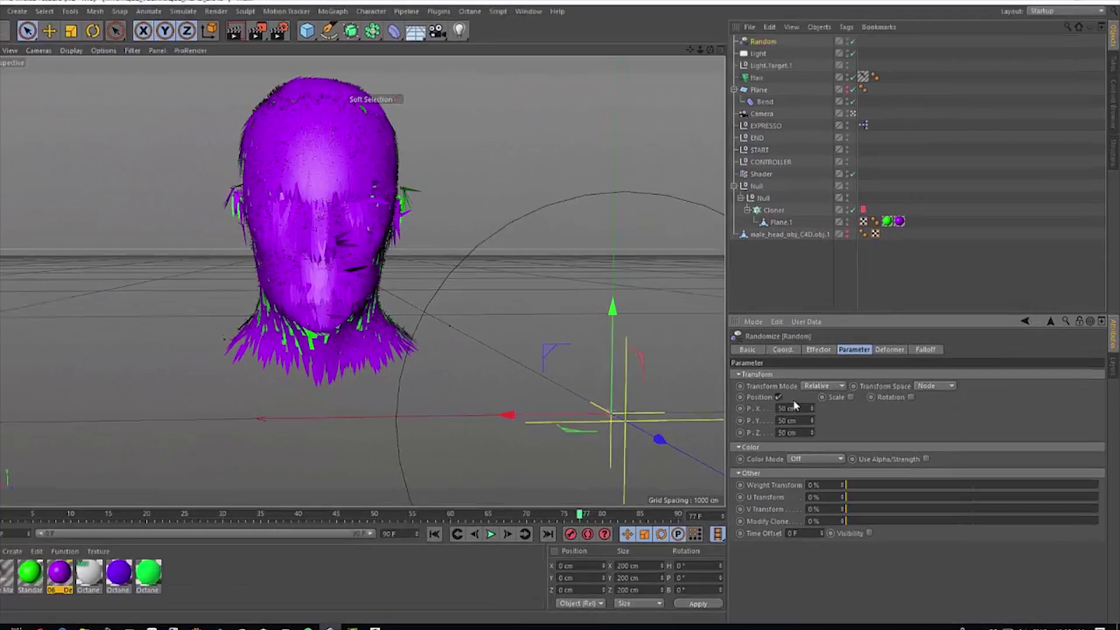
# Check the Random effector's X position amount and remove the black knot from the Gradient shader.
pyautogui.click(794, 408)
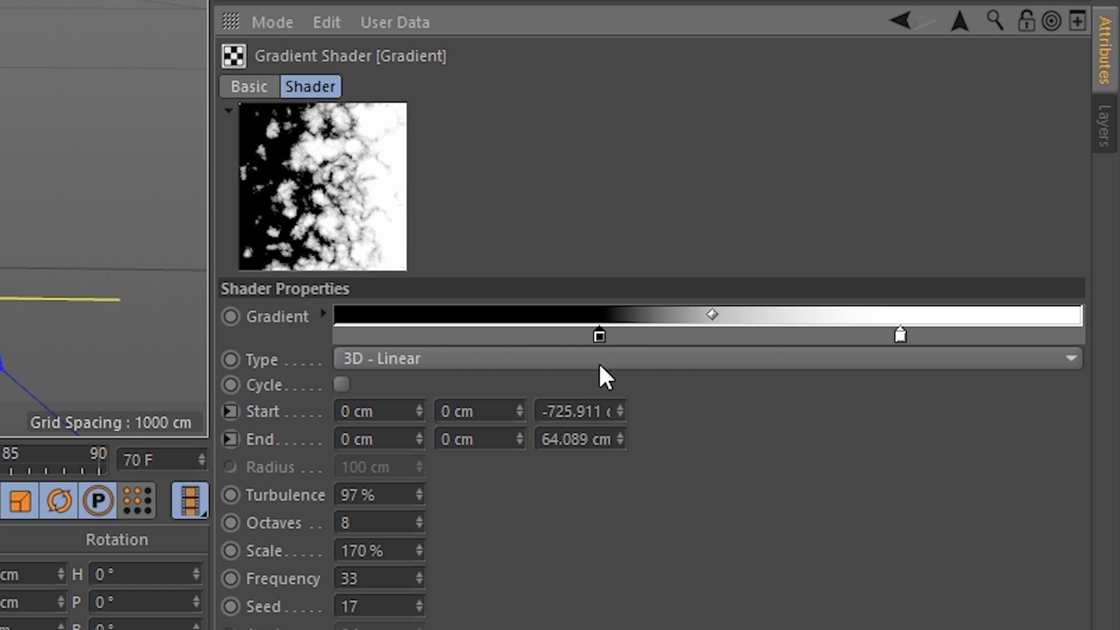
pyautogui.moveTo(600, 365); pyautogui.dragTo(633, 375)
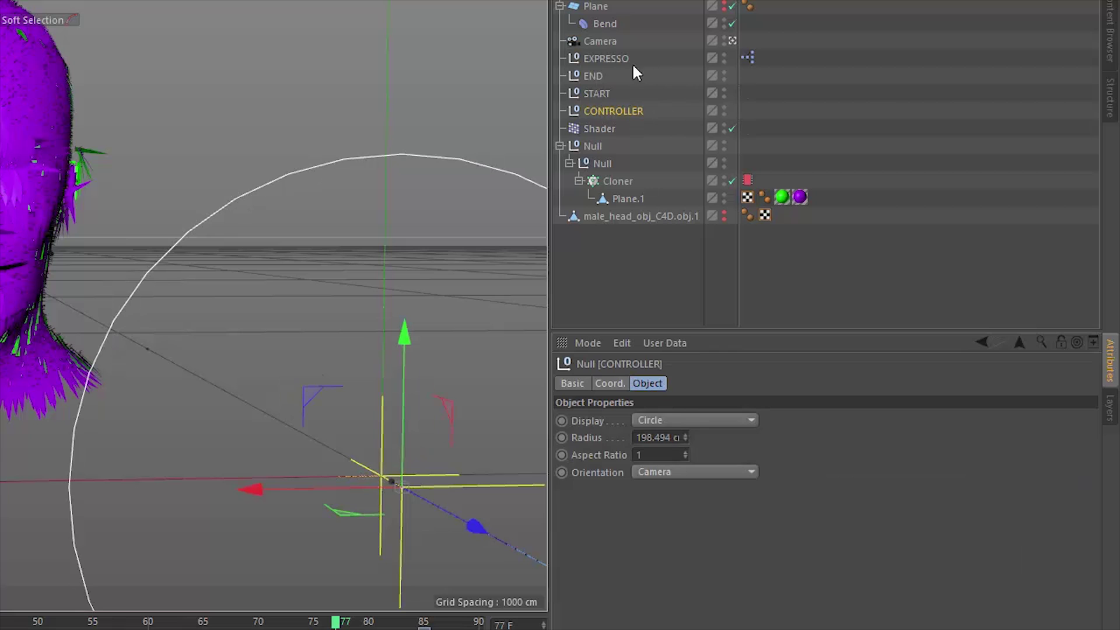
# Open the XPresso network in an enlarged editor and shift the CONTROLLER node left.
pyautogui.doubleClick(752, 57)
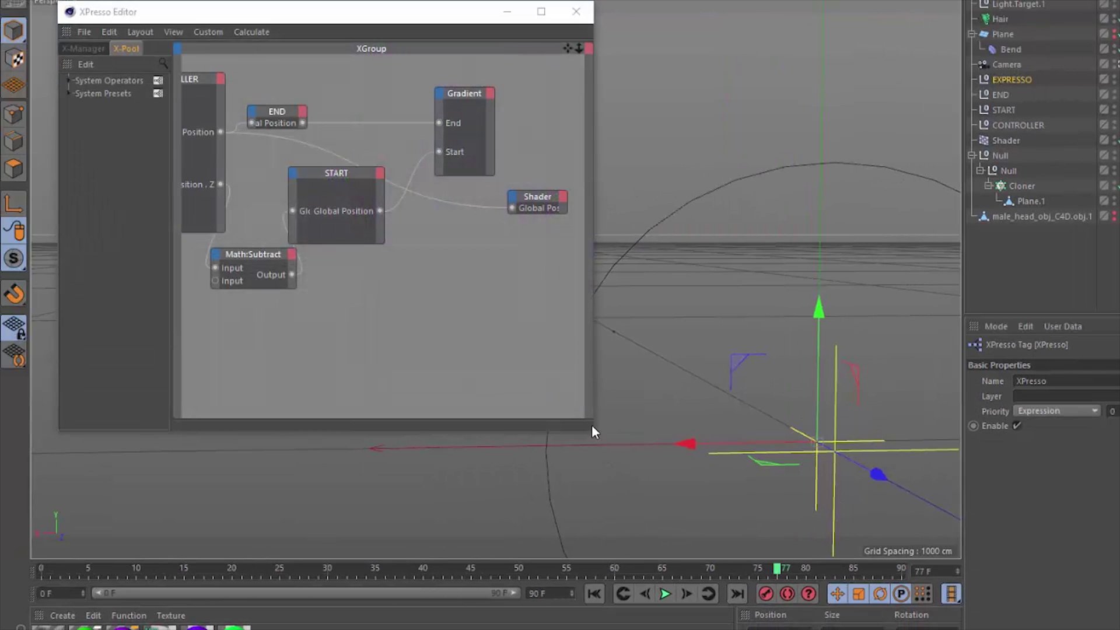
pyautogui.moveTo(594, 434); pyautogui.dragTo(921, 624)
pyautogui.moveTo(366, 171); pyautogui.dragTo(304, 171)
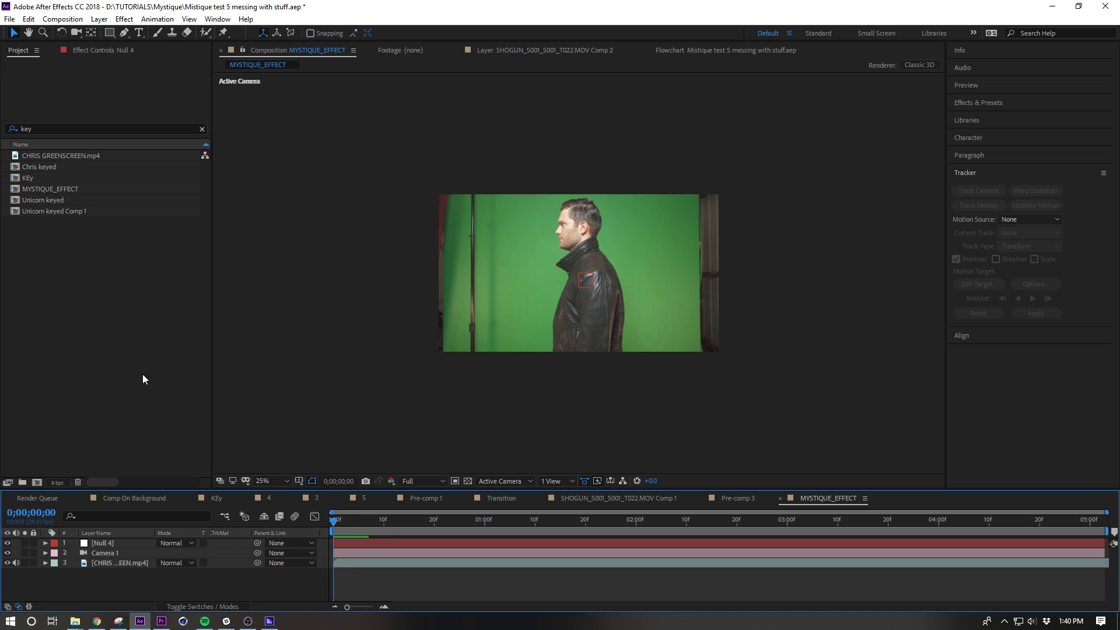
# Set the composition viewer back to the Active Camera view.
pyautogui.press('F11')
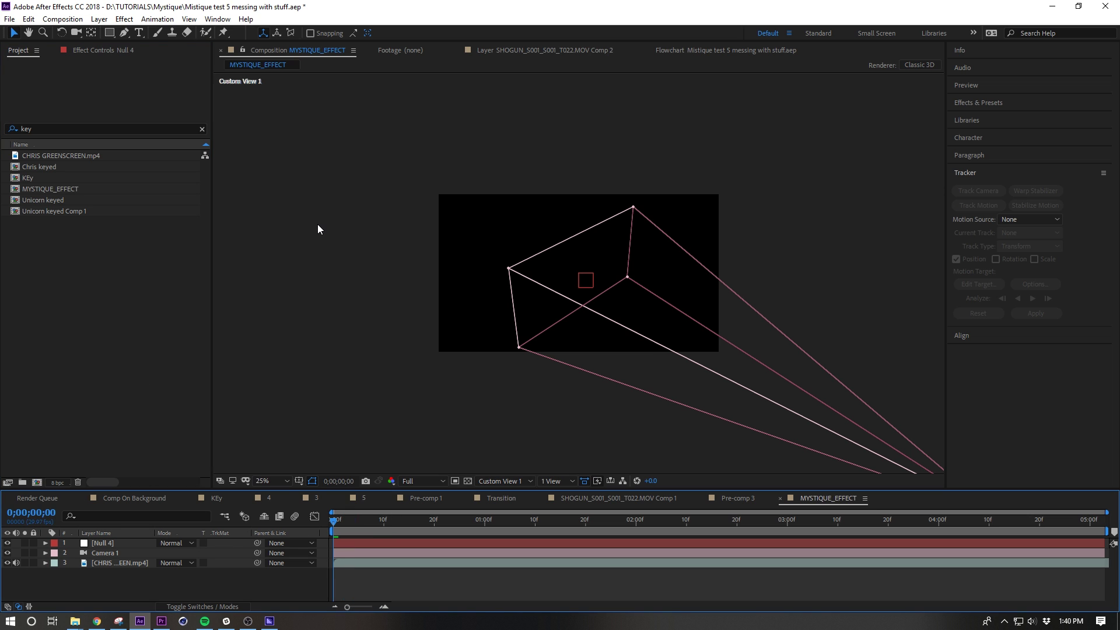
pyautogui.click(522, 481)
pyautogui.click(509, 331)
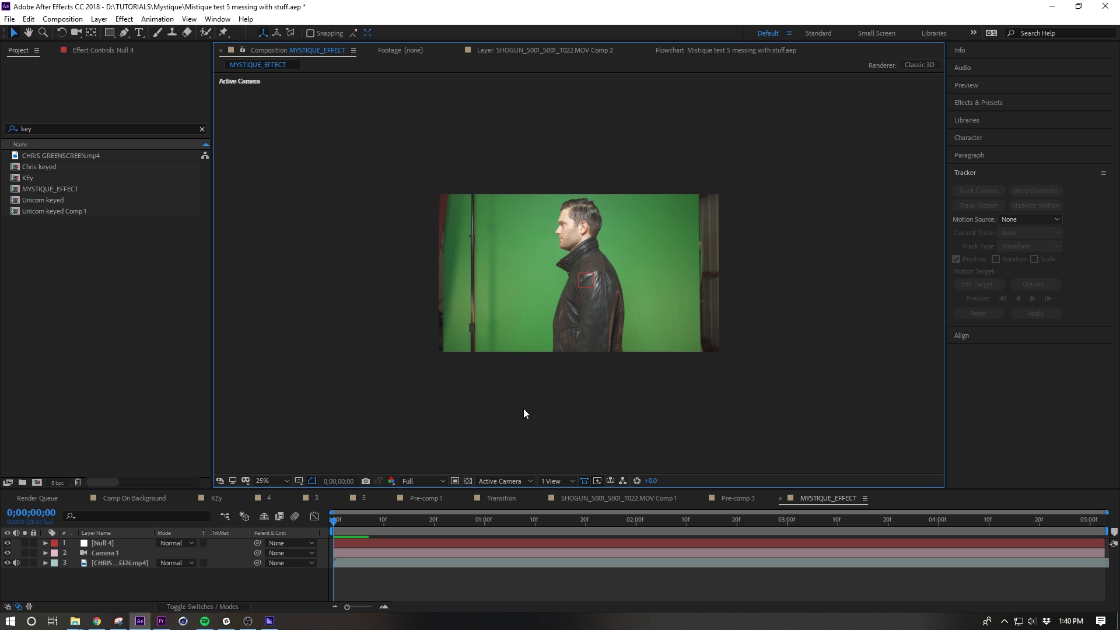
pyautogui.click(502, 481)
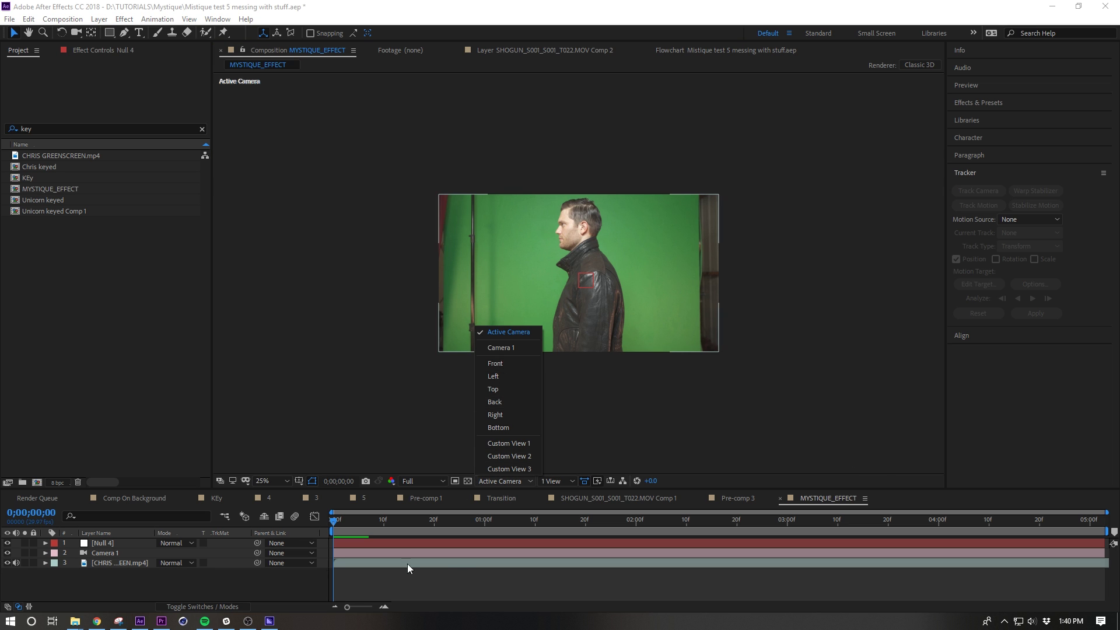
pyautogui.click(358, 582)
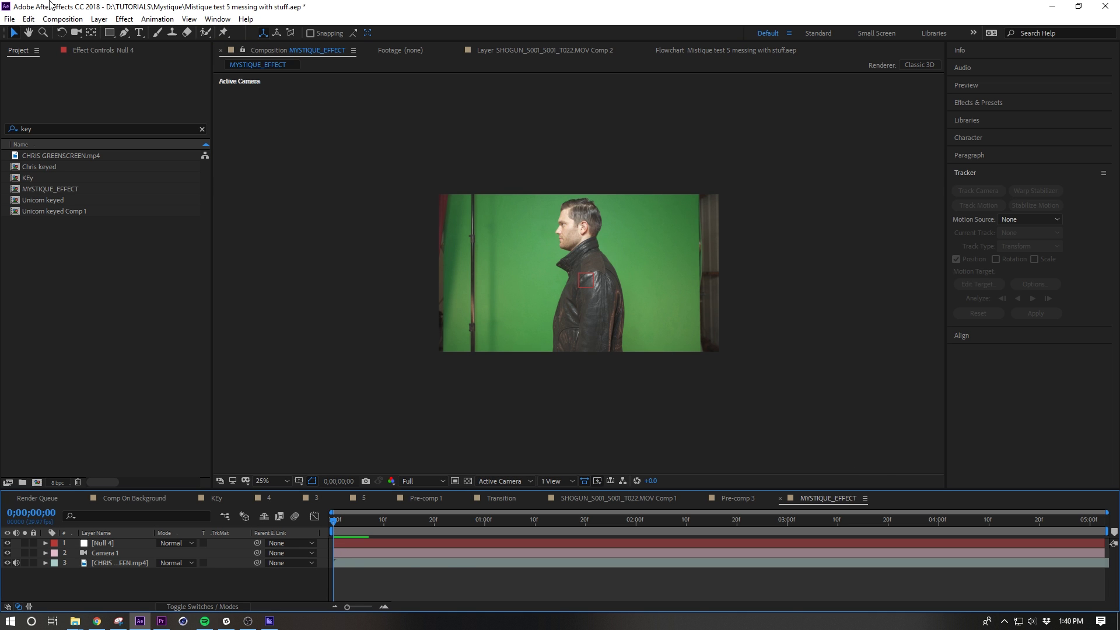
# Export the composition with the MAXON Cinema 4D Exporter, accepting the 2D layers warning.
pyautogui.click(9, 19)
pyautogui.moveTo(88, 207)
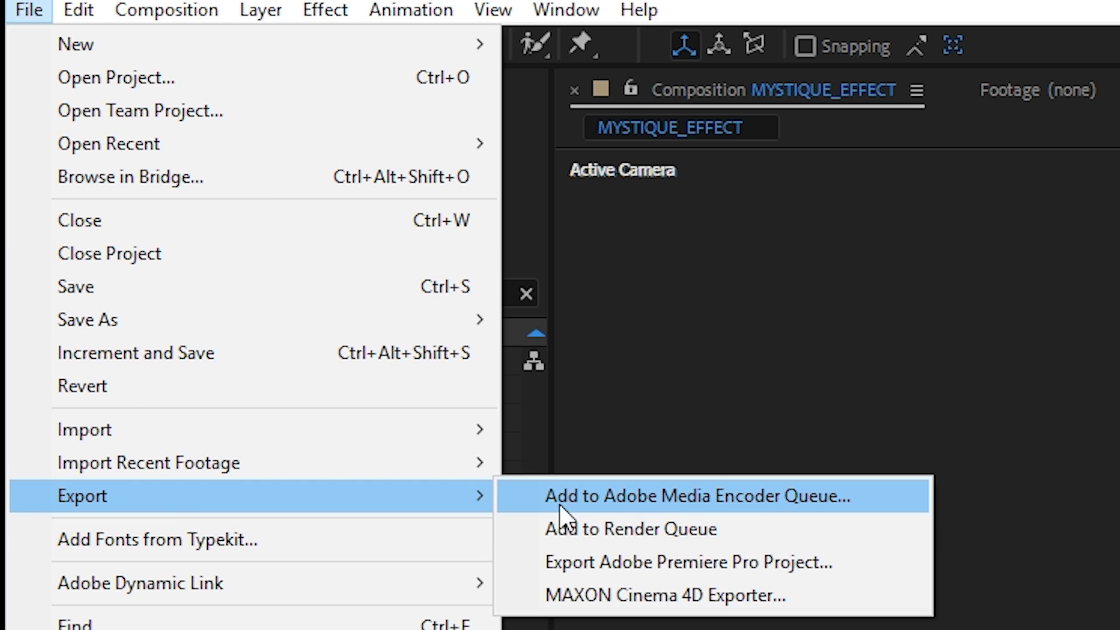
pyautogui.click(819, 598)
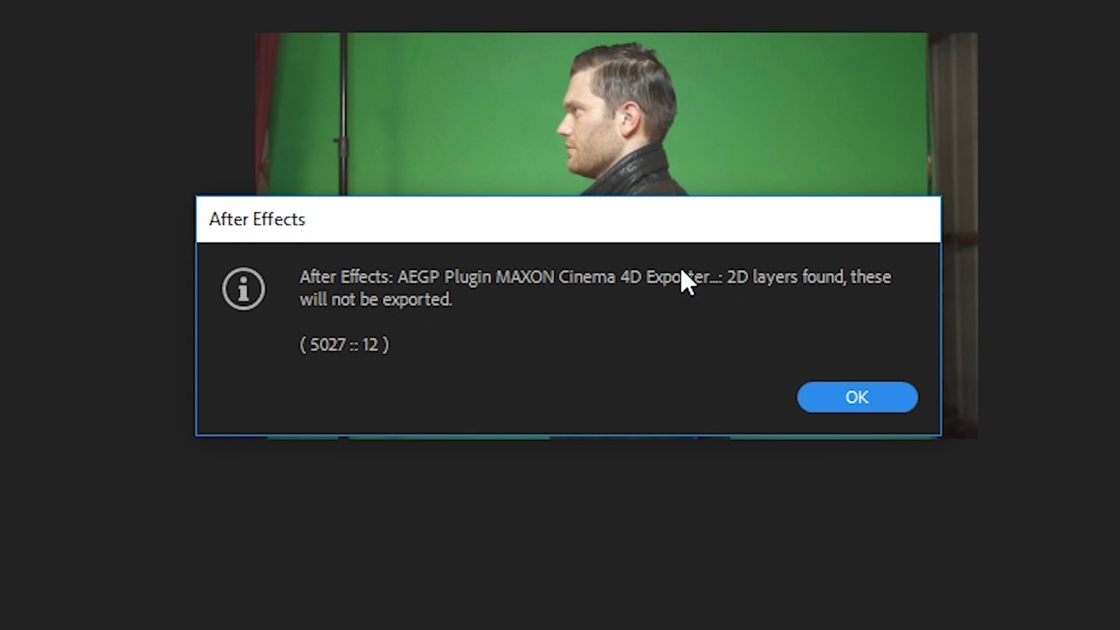
pyautogui.click(853, 399)
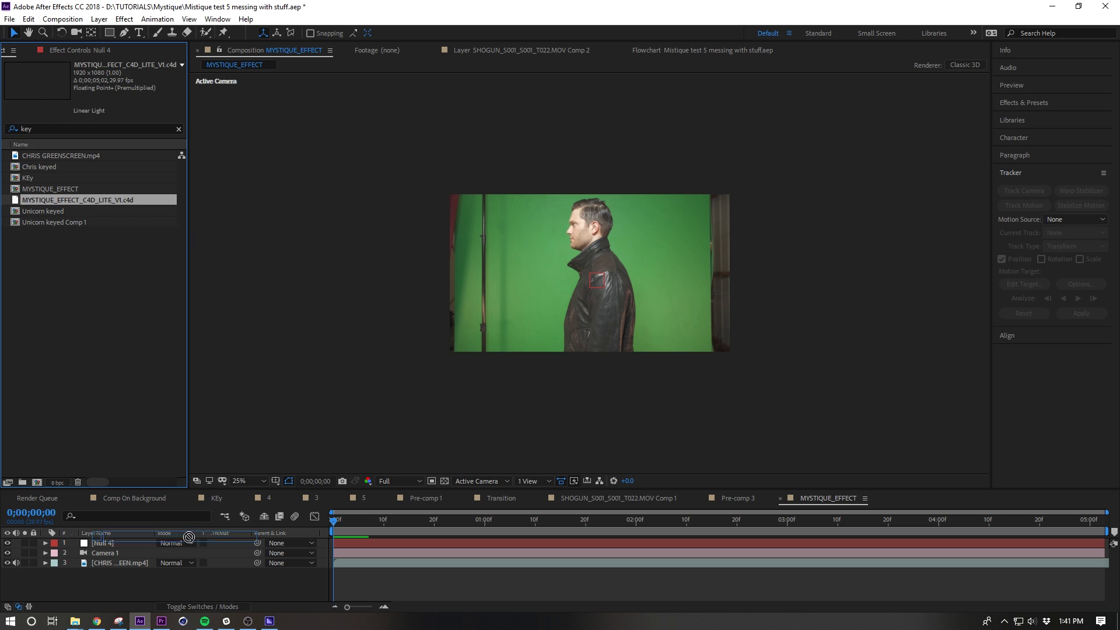
pyautogui.moveTo(188, 537); pyautogui.dragTo(187, 540)
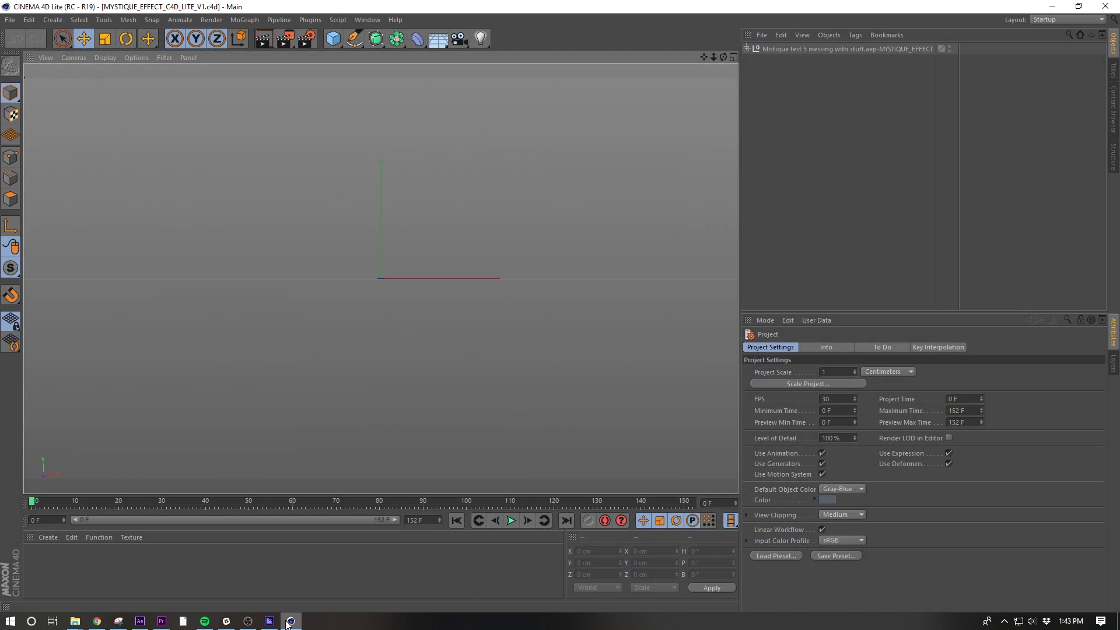
# Delete the imported null and Camera 1, and confirm render output is 1920×1080 at 29.97 fps.
pyautogui.click(746, 50)
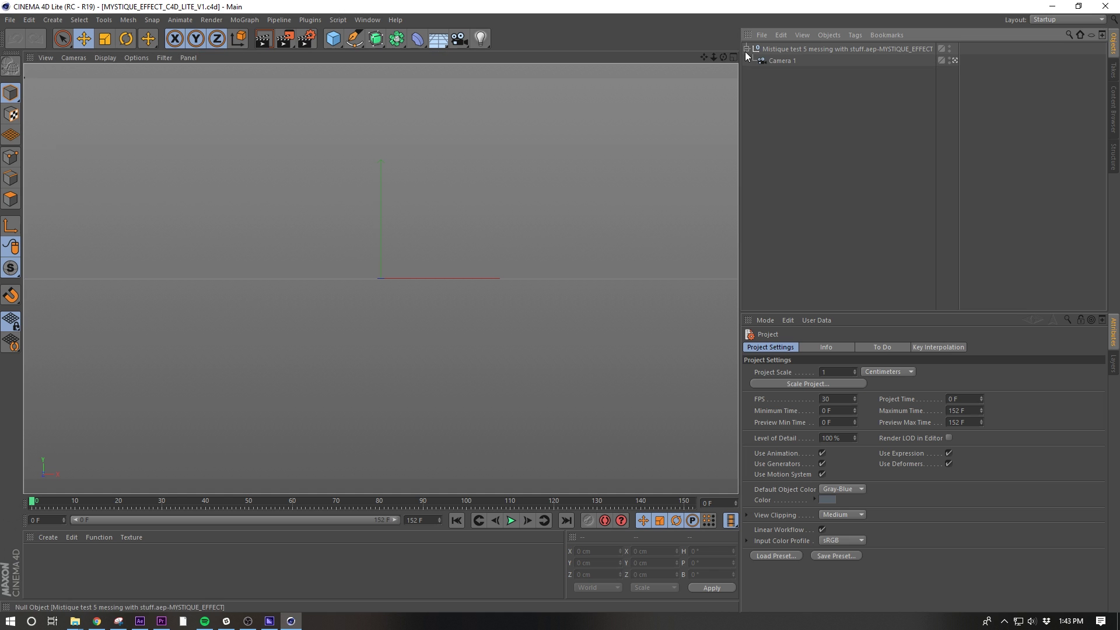
pyautogui.click(798, 49)
pyautogui.press('Delete')
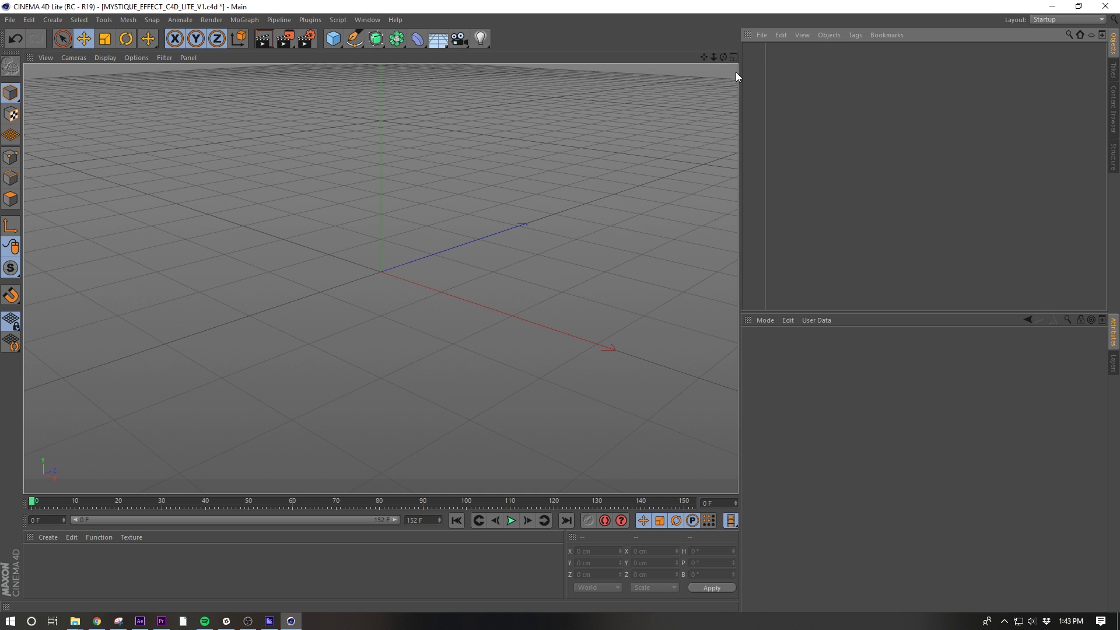
pyautogui.click(313, 35)
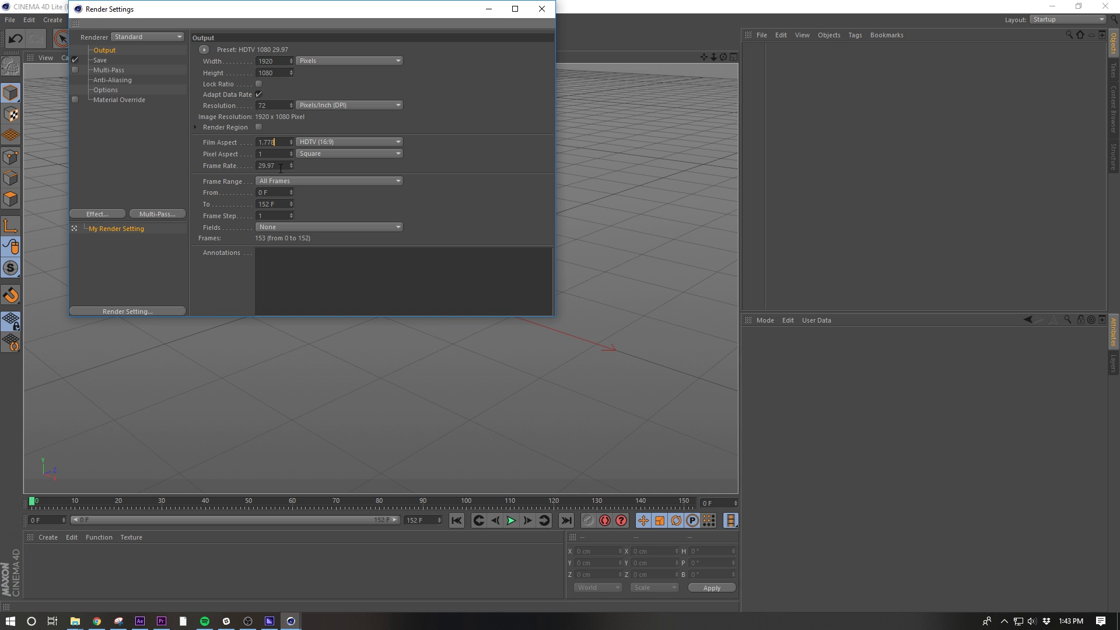
pyautogui.click(541, 8)
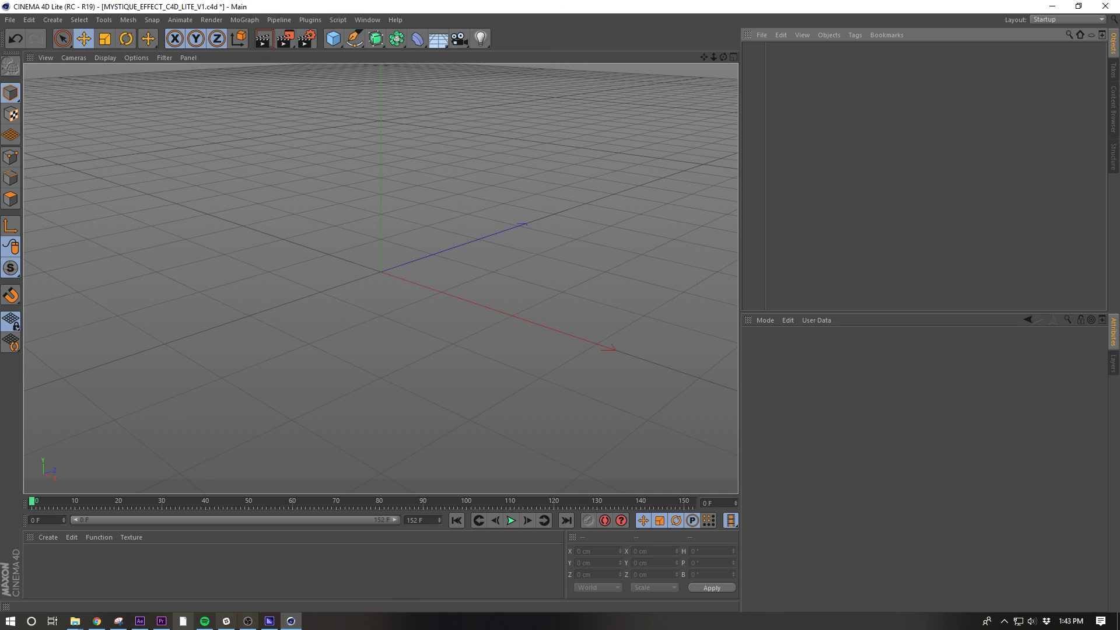
# Add a Background object and apply a new material named Mat to it.
pyautogui.moveTo(438, 38); pyautogui.dragTo(525, 64)
pyautogui.doubleClick(64, 554)
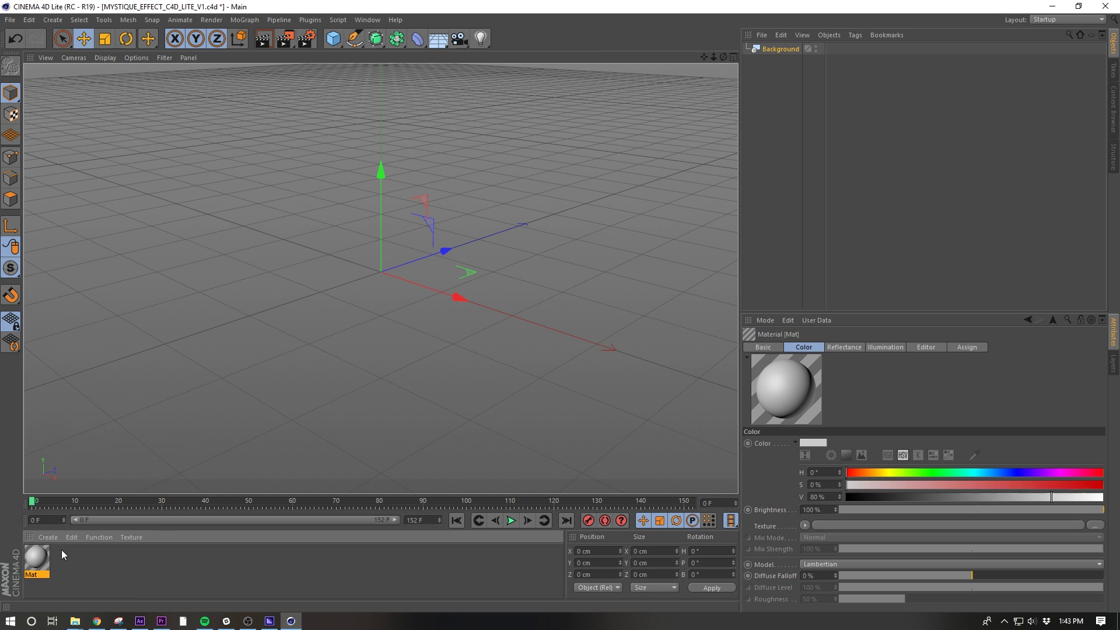
pyautogui.moveTo(37, 560); pyautogui.dragTo(834, 50)
pyautogui.doubleClick(36, 559)
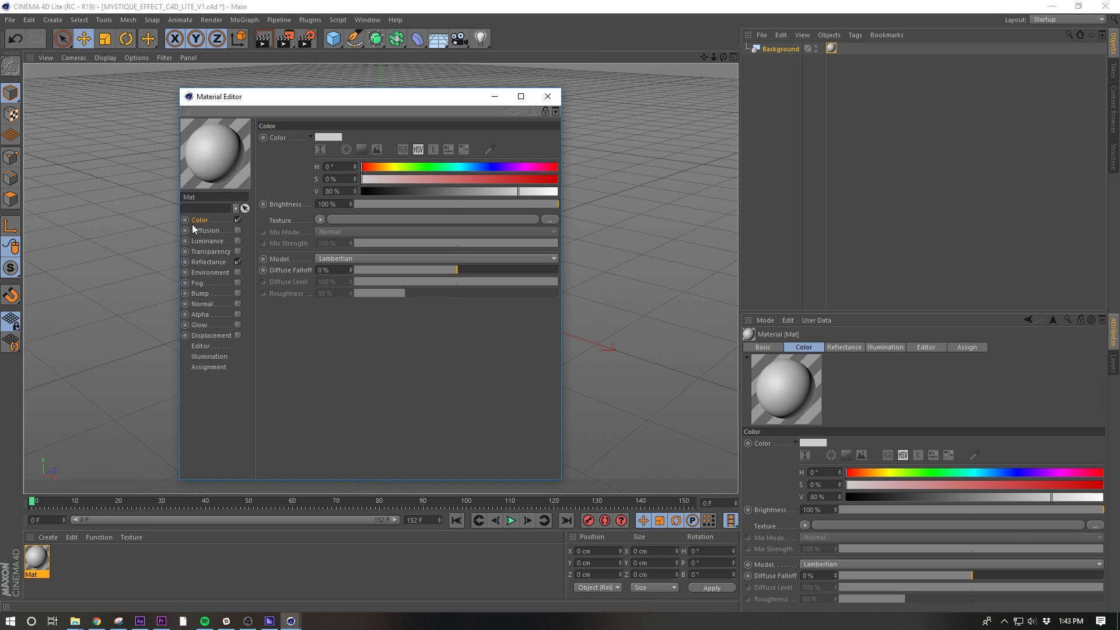
# Load CHRIS GREENSCREEN.mp4 as the material's colour texture and enable Animate Preview.
pyautogui.click(408, 225)
pyautogui.press('Return')
pyautogui.doubleClick(545, 140)
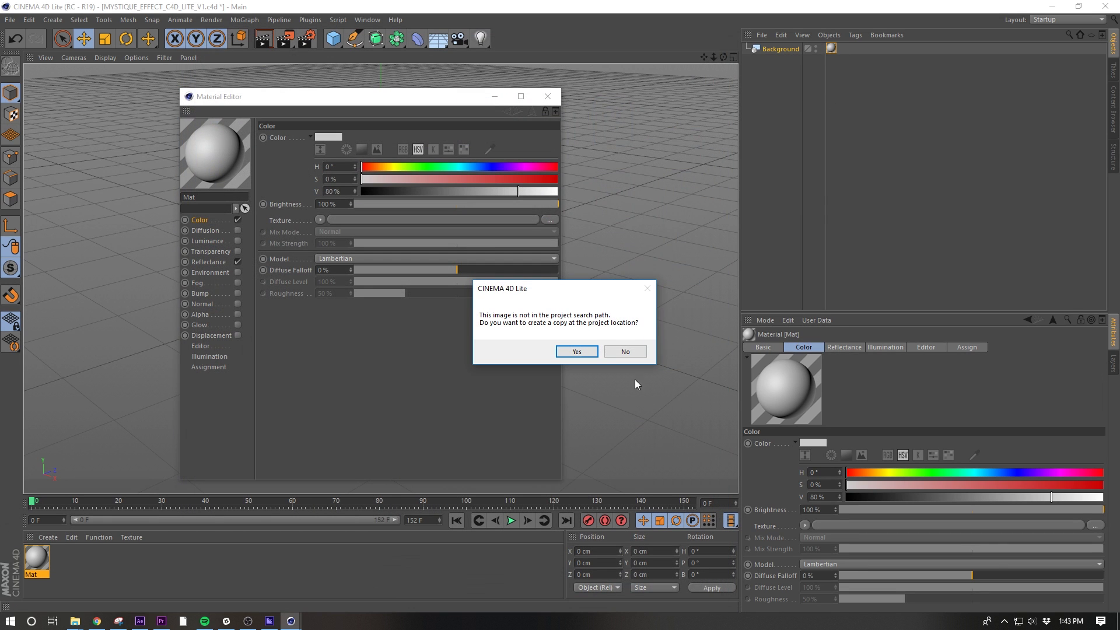
pyautogui.click(625, 351)
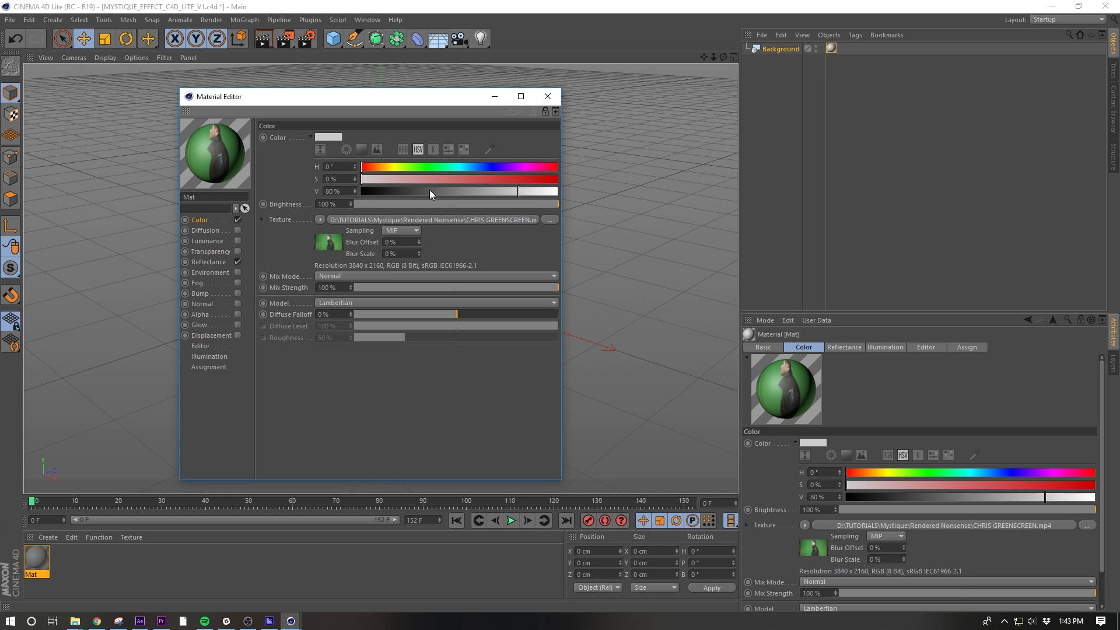
pyautogui.click(558, 96)
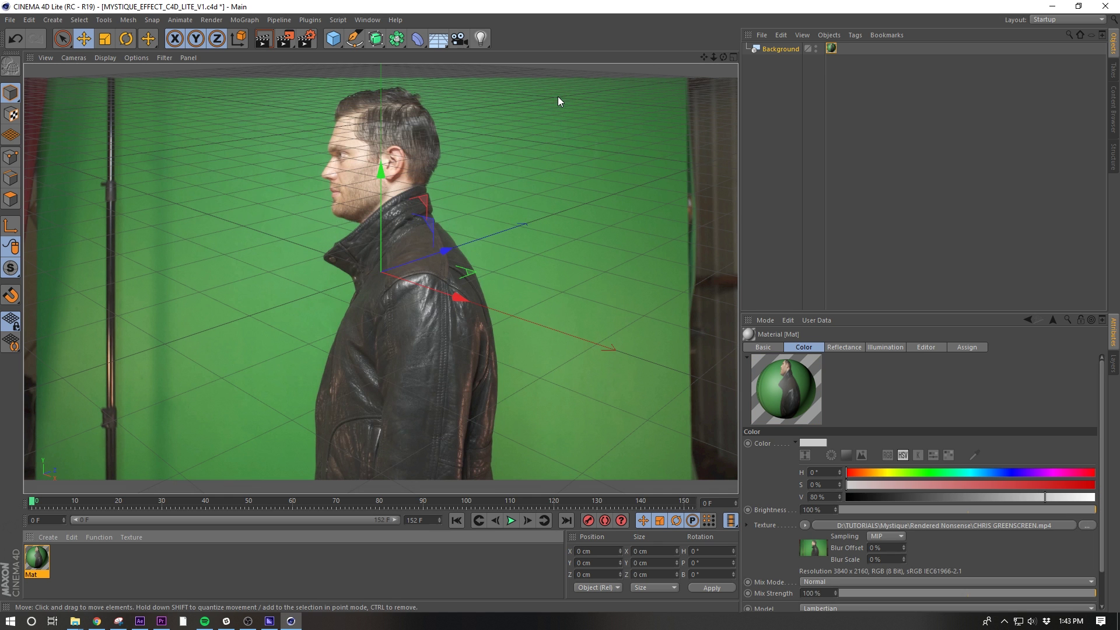
pyautogui.click(937, 346)
pyautogui.click(826, 372)
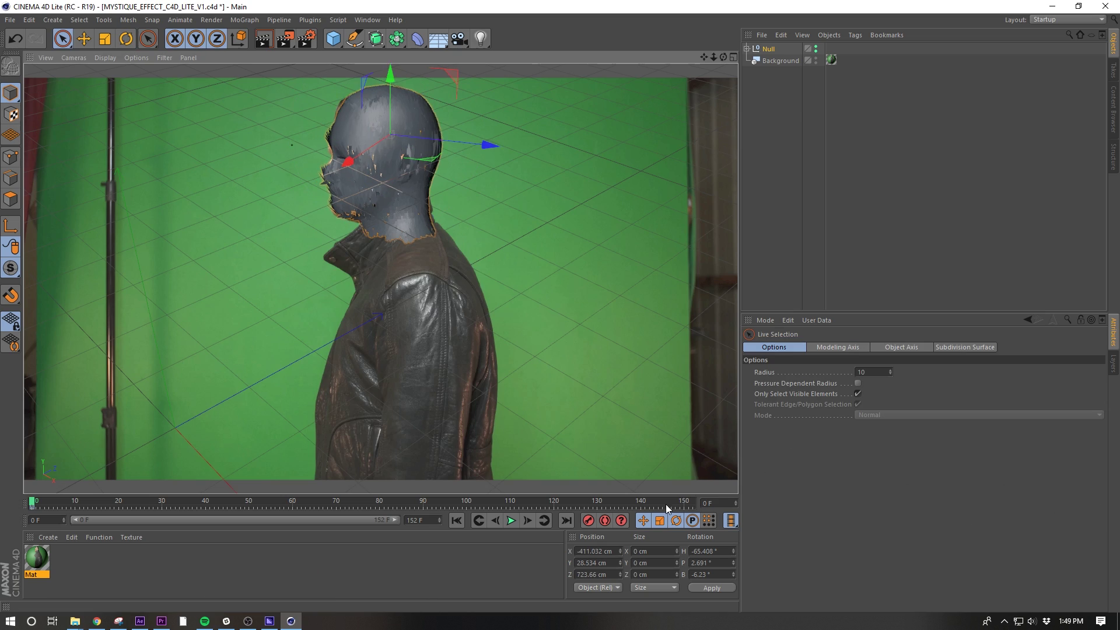
# Rotate the head model to match the man's pose.
pyautogui.moveTo(667, 507); pyautogui.dragTo(692, 503)
pyautogui.press('r')
pyautogui.moveTo(450, 145); pyautogui.dragTo(566, 172)
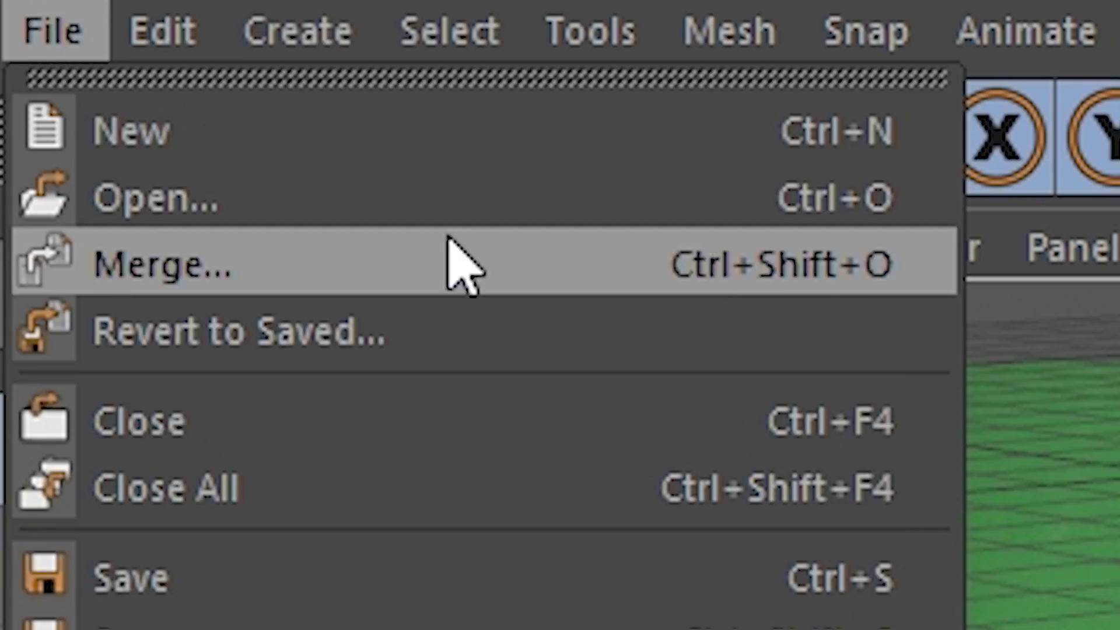
# Merge another scene file into the current head scene.
pyautogui.click(455, 263)
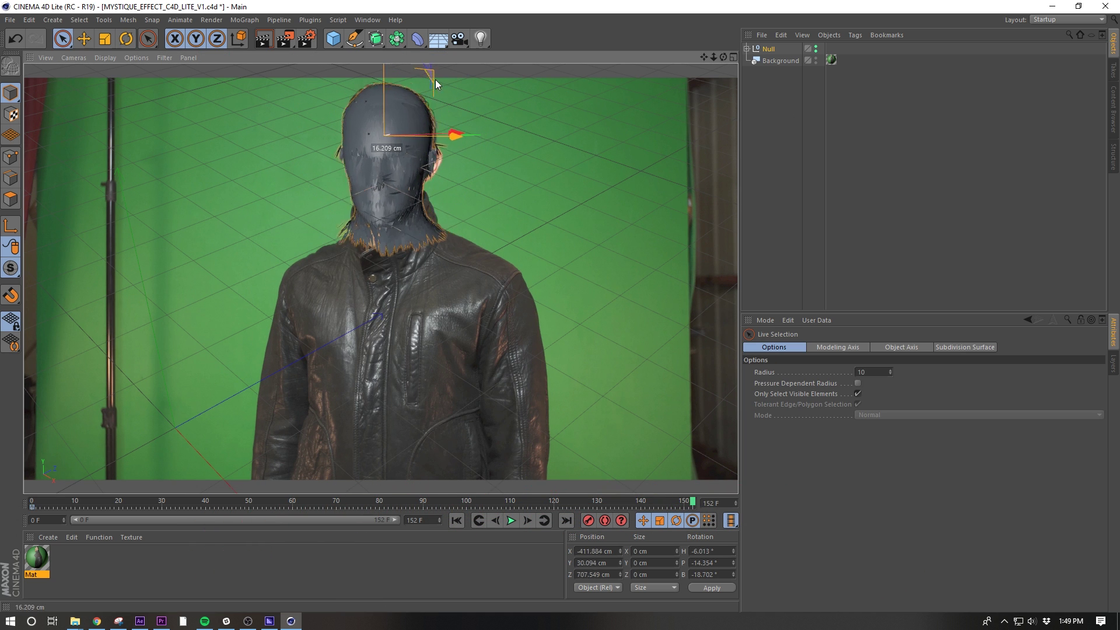
# Open the Timeline, create a new material, and search FootageCrate for 'mystique'.
pyautogui.hotkey('shift', 'F3')
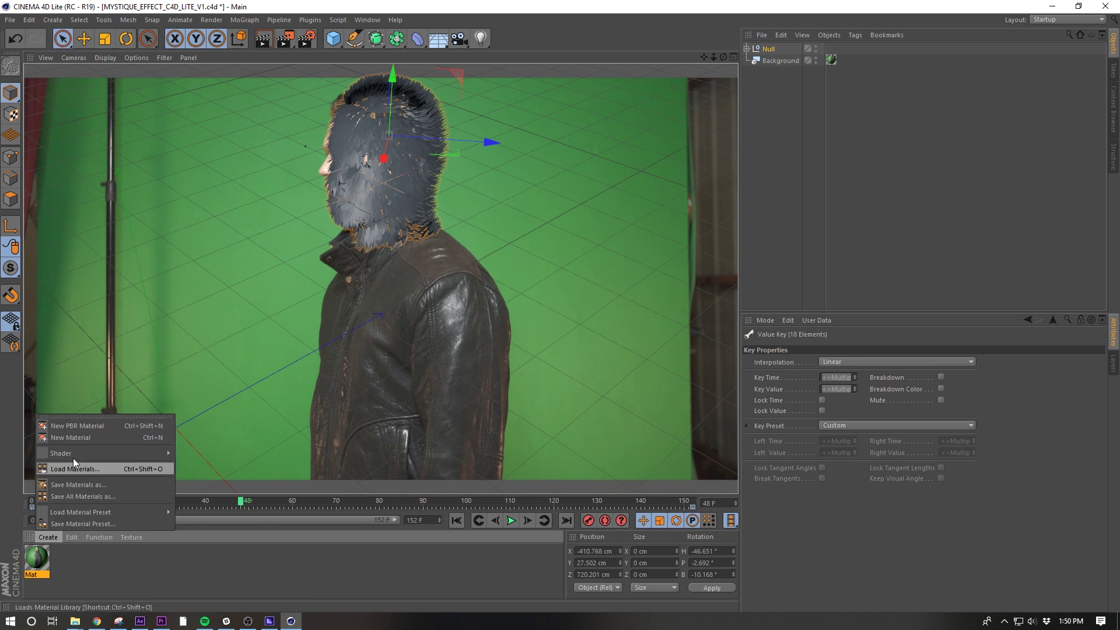
pyautogui.click(72, 457)
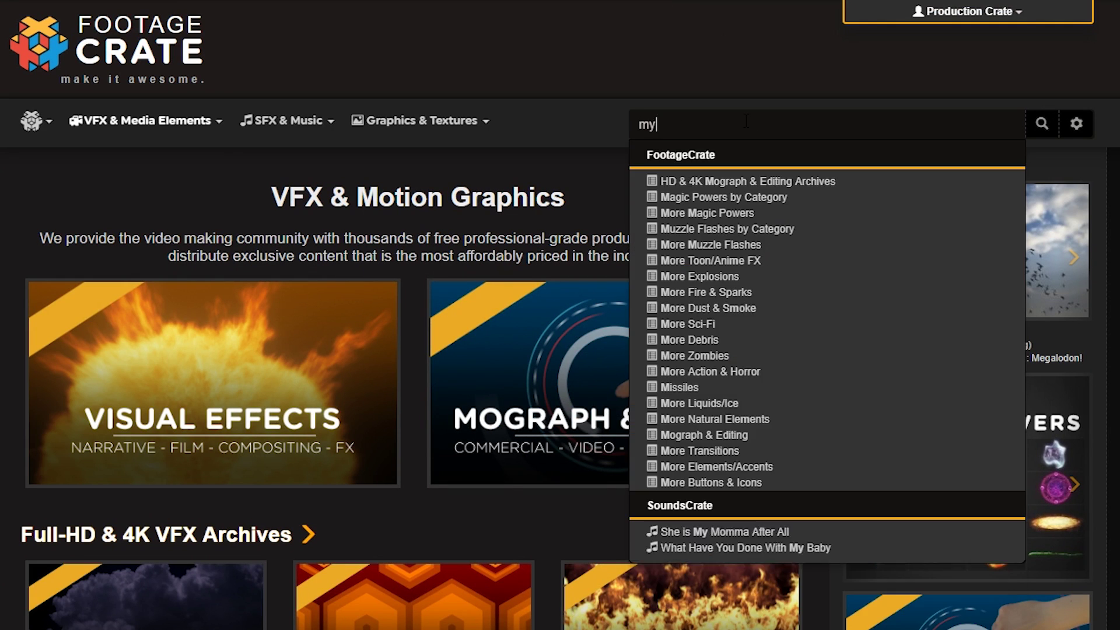
pyautogui.write('stique')
pyautogui.press('Return')
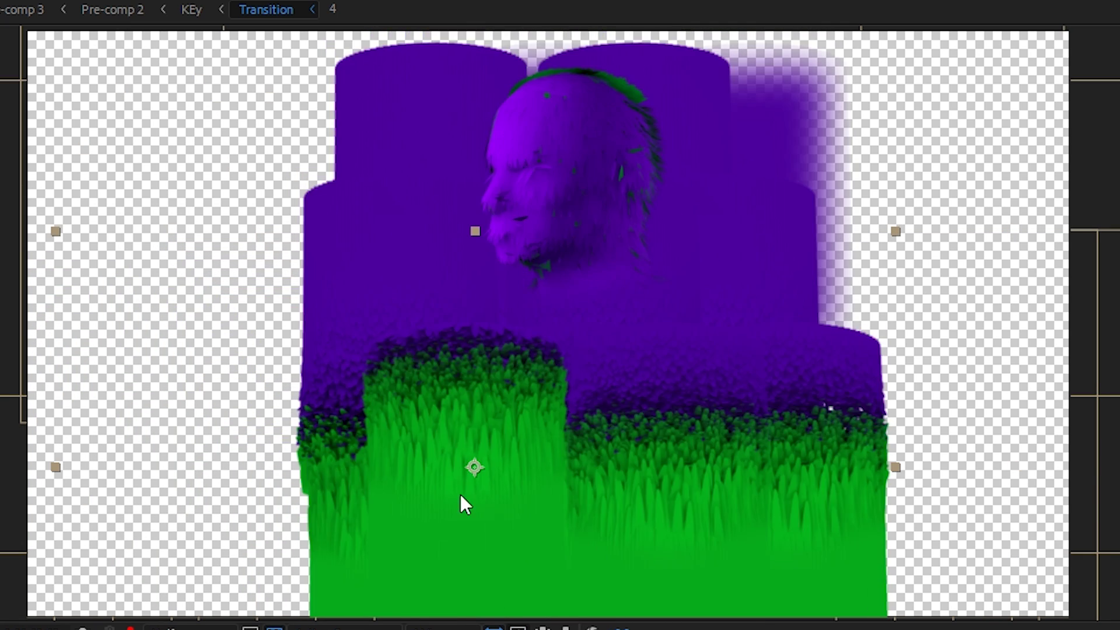
# Show the Transition composition and open the Layer > New menu.
pyautogui.click(47, 21)
# Add an adjustment layer with a Bulge effect, then enlarge, recentre and trim the bulge area.
pyautogui.moveTo(49, 64)
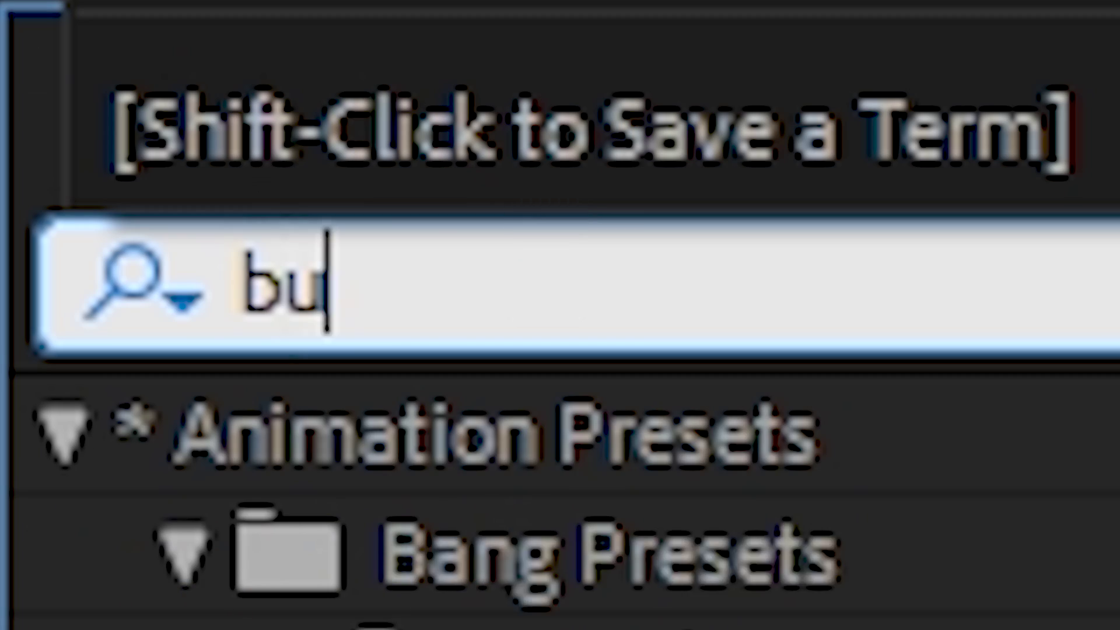
pyautogui.write('lg')
pyautogui.doubleClick(684, 534)
pyautogui.moveTo(604, 313); pyautogui.dragTo(667, 382)
pyautogui.moveTo(729, 226); pyautogui.dragTo(710, 240)
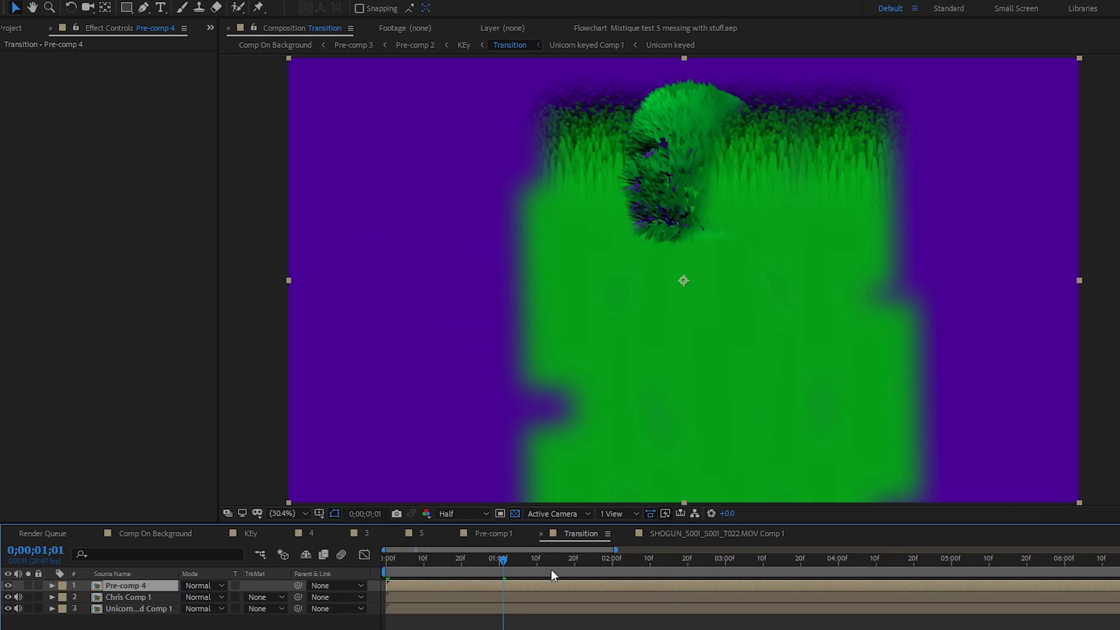
# Check the green matte later in the transition, then move Pre-comp 4 down to third in the stack.
pyautogui.moveTo(551, 570); pyautogui.dragTo(587, 579)
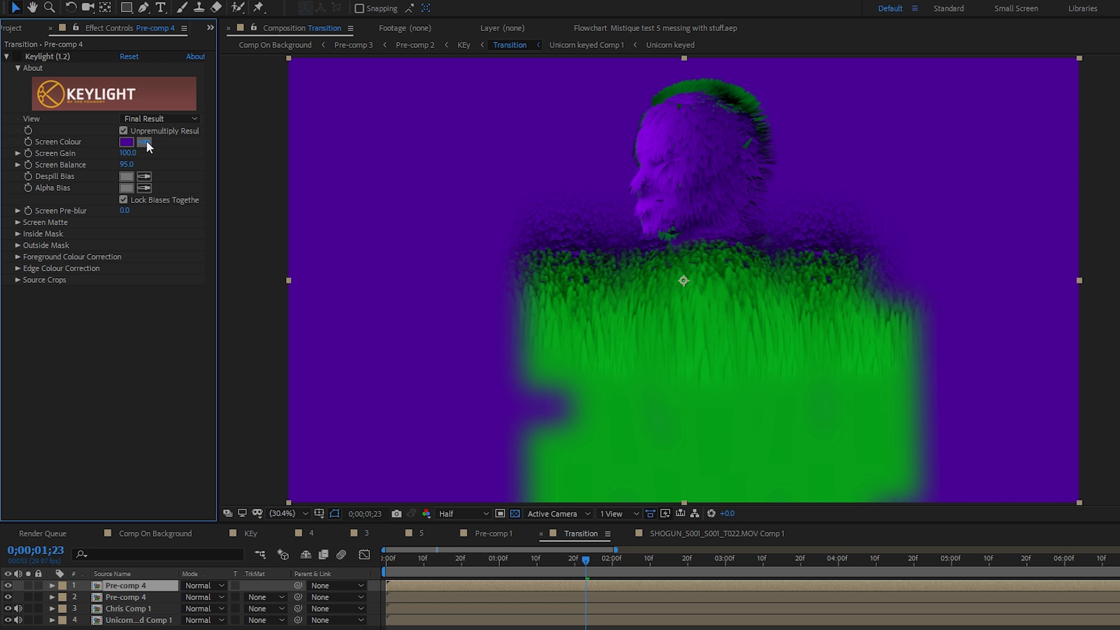
pyautogui.click(11, 598)
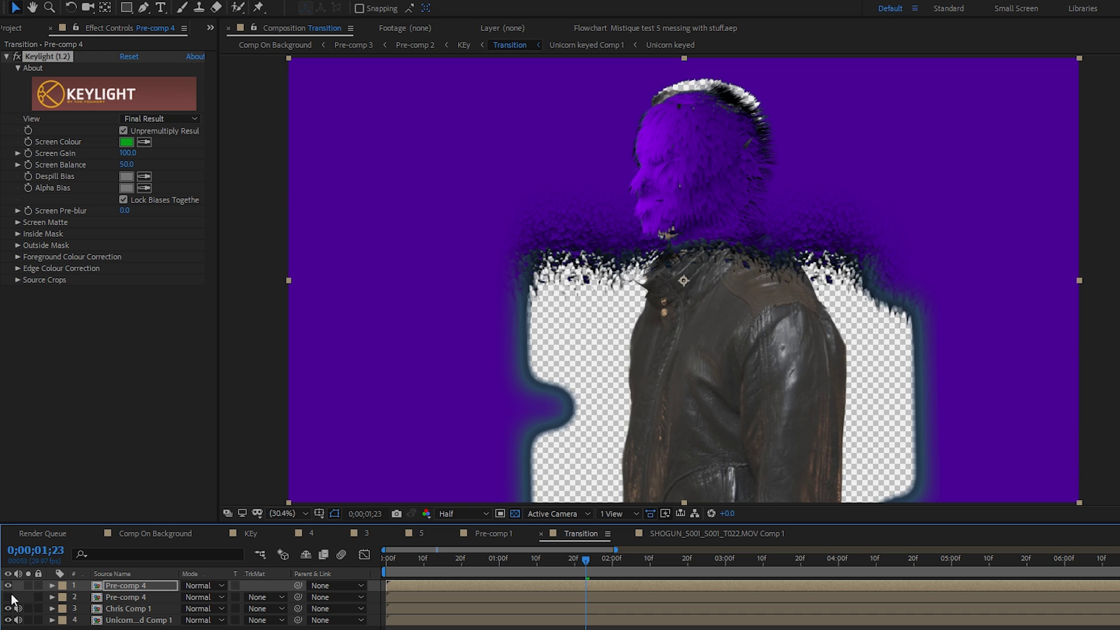
pyautogui.click(11, 597)
pyautogui.moveTo(117, 597); pyautogui.dragTo(130, 610)
# Set Alpha Matte track mattes on Unicorn keyed Comp 1 and Chris Comp 1.
pyautogui.click(134, 620)
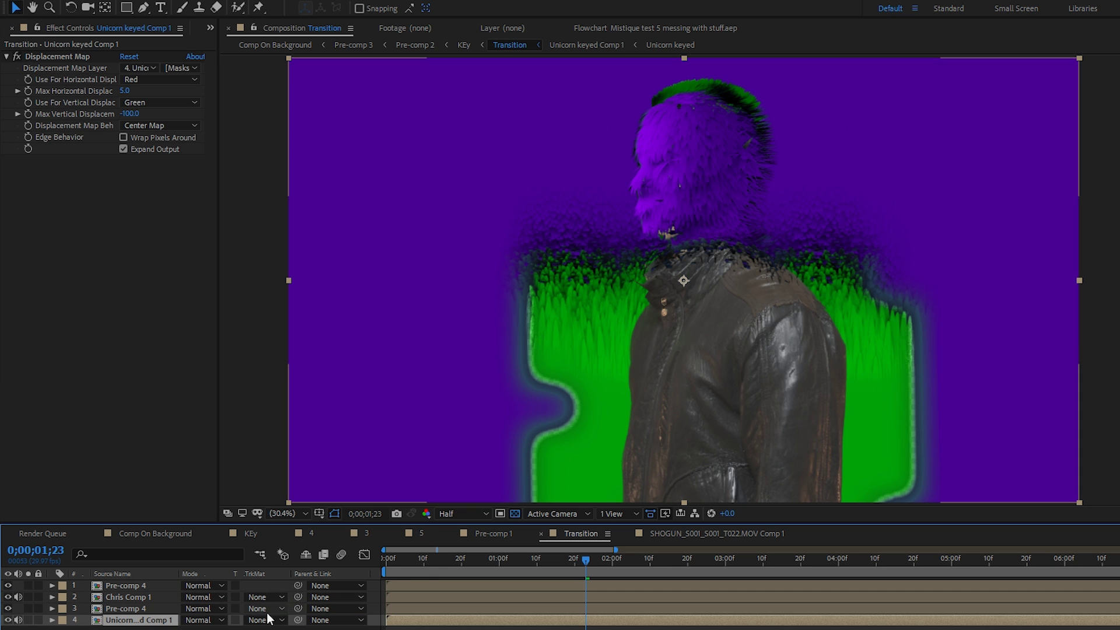
pyautogui.click(266, 620)
pyautogui.click(295, 562)
pyautogui.click(146, 596)
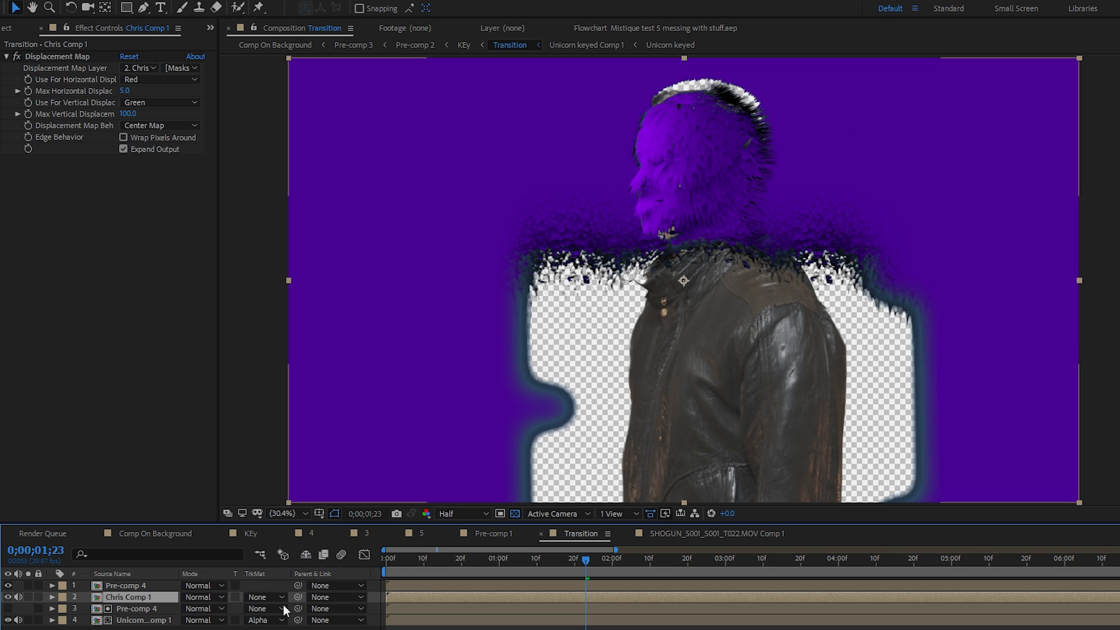
pyautogui.click(265, 596)
pyautogui.click(326, 550)
pyautogui.click(288, 539)
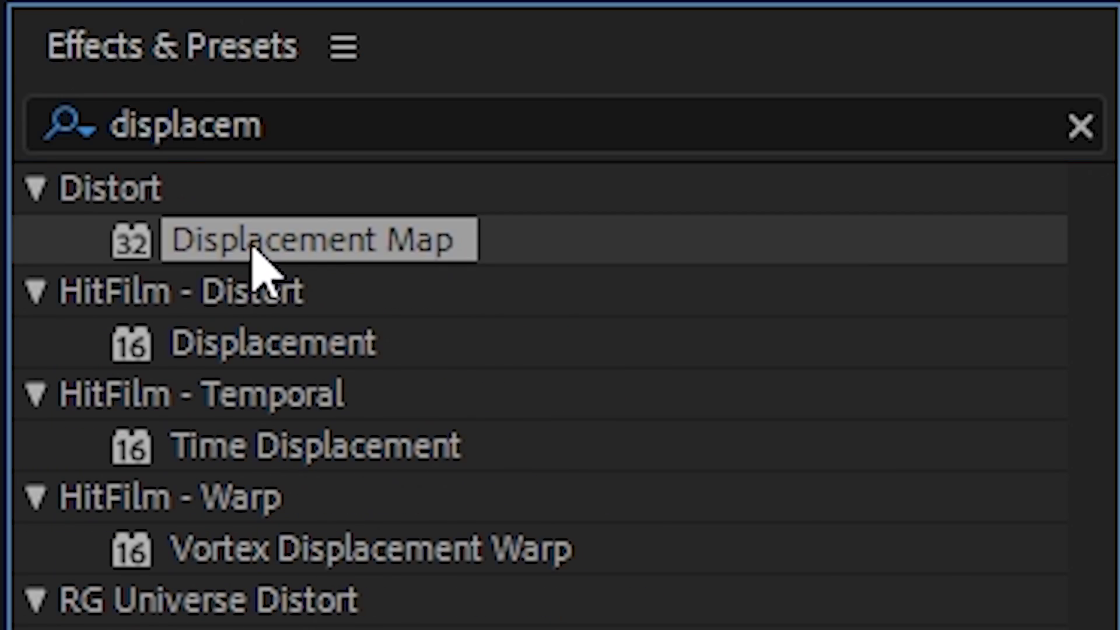
# Drive Unicorn keyed Comp 1's Displacement Map with Transition Comp 1, Max Vertical -100.
pyautogui.click(307, 137)
pyautogui.click(330, 320)
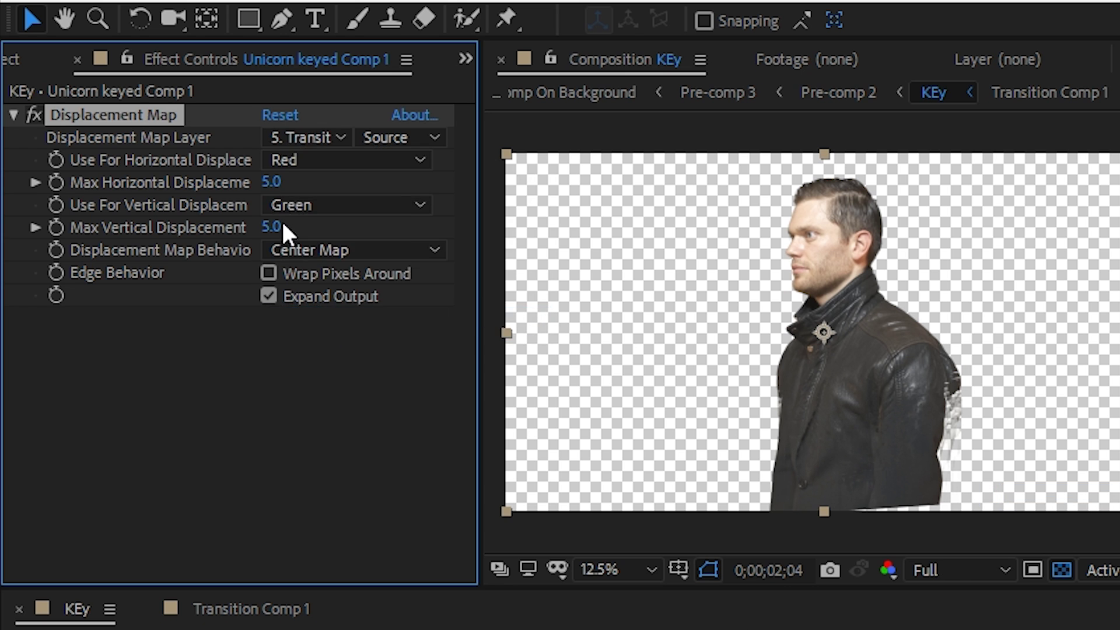
pyautogui.moveTo(273, 227); pyautogui.dragTo(251, 211)
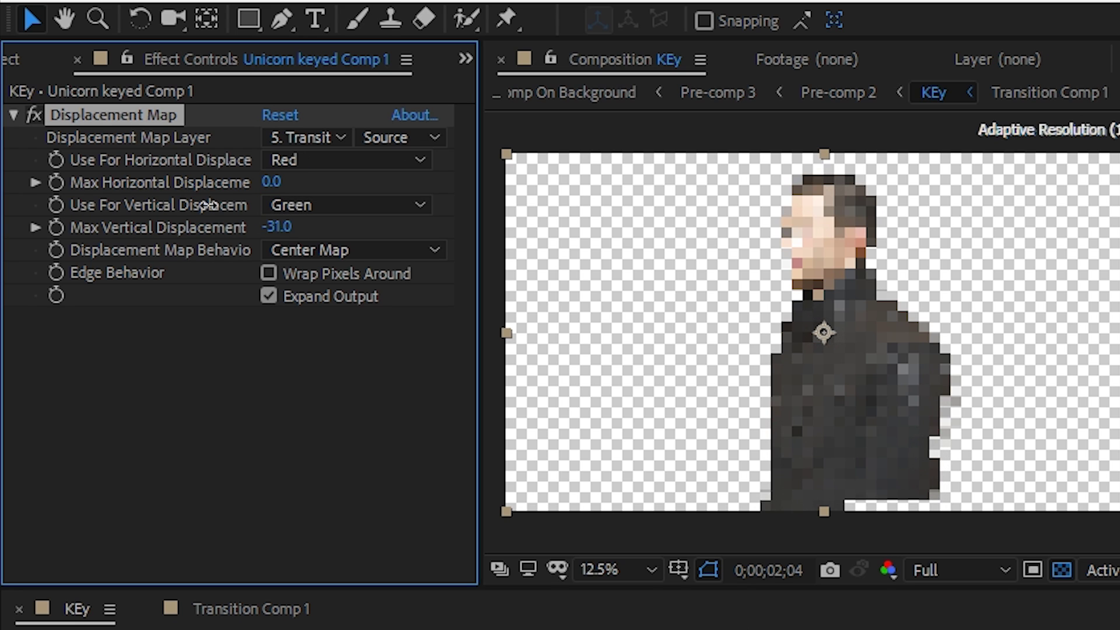
pyautogui.moveTo(47, 211); pyautogui.dragTo(44, 212)
pyautogui.click(275, 226)
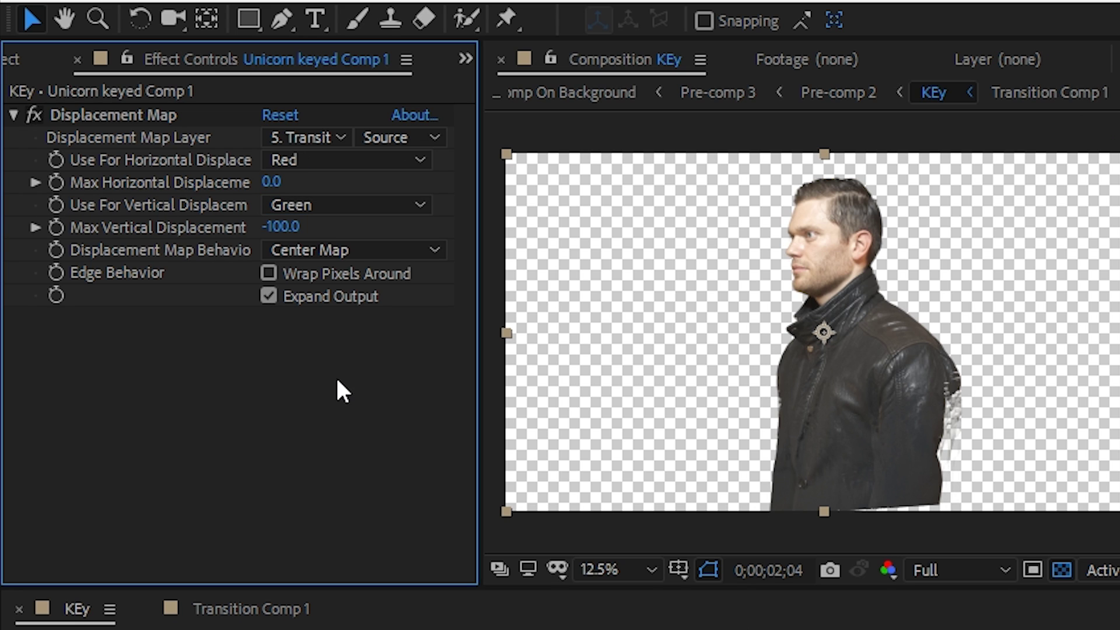
# Paste the Displacement Map onto Chris Comp 1, also using Transition Comp 1 as the map.
pyautogui.hotkey('ctrl', 'Down')
pyautogui.hotkey('ctrl', 'v')
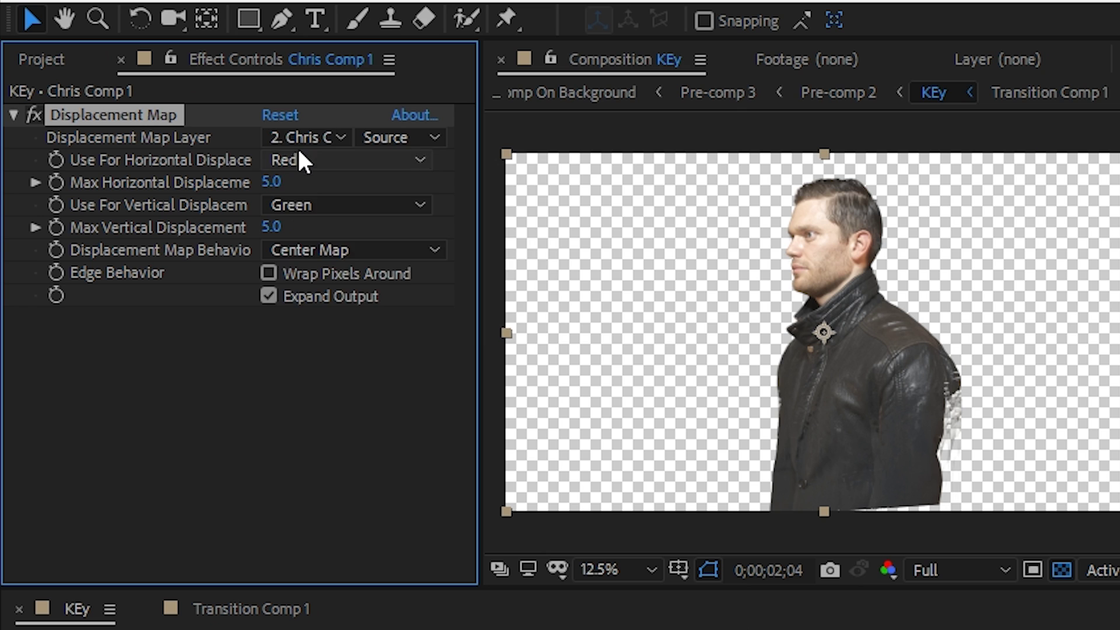
pyautogui.click(304, 137)
pyautogui.click(374, 321)
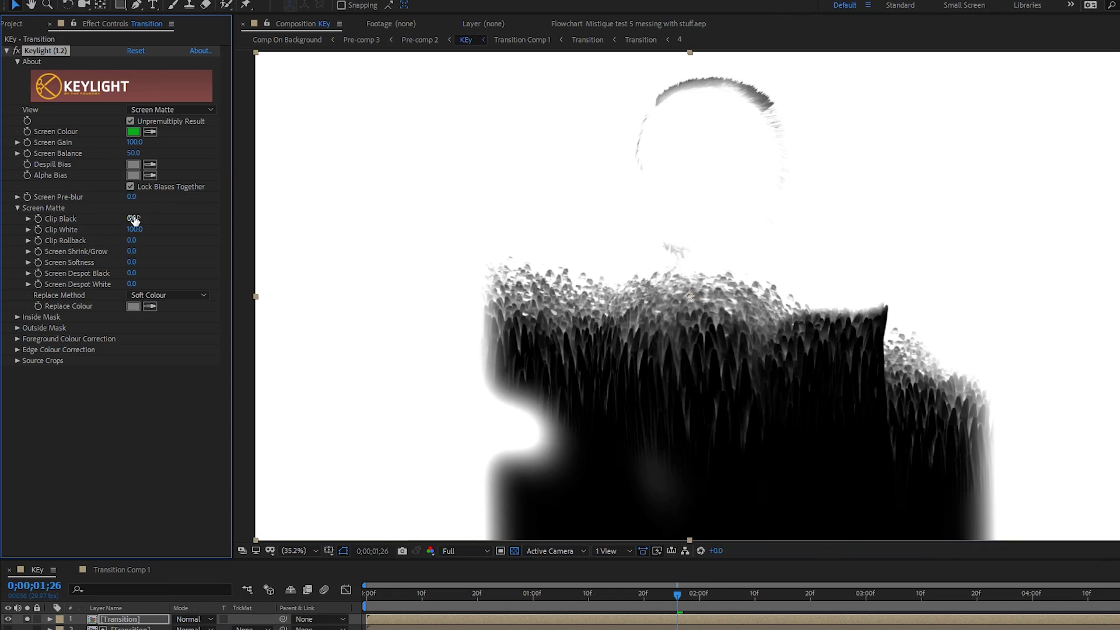
# Key out the Transition layer's green with Keylight and enable Preserve Transparency on the top layer.
pyautogui.click(170, 109)
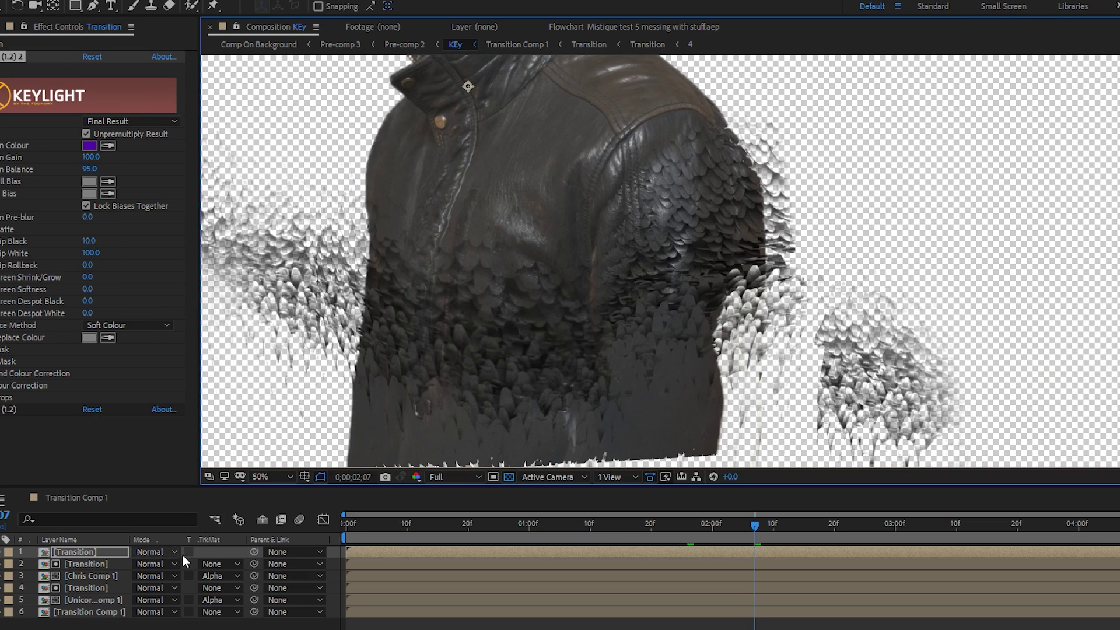
pyautogui.click(188, 550)
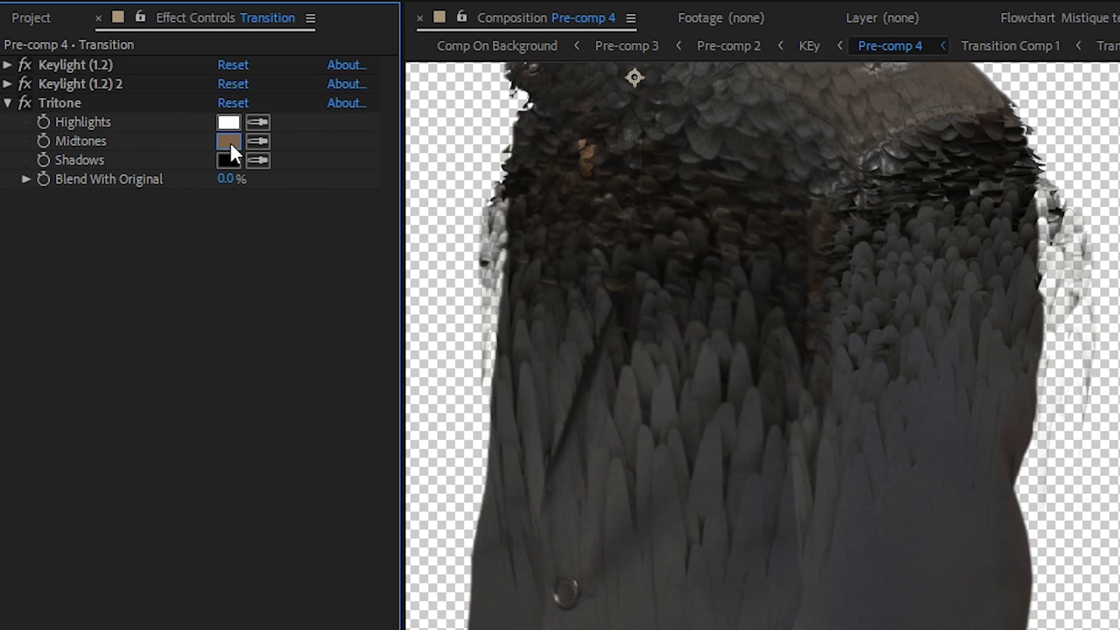
# Set the Transition layer's Tritone midtones colour to yellow (FFFF00).
pyautogui.click(229, 141)
pyautogui.click(684, 332)
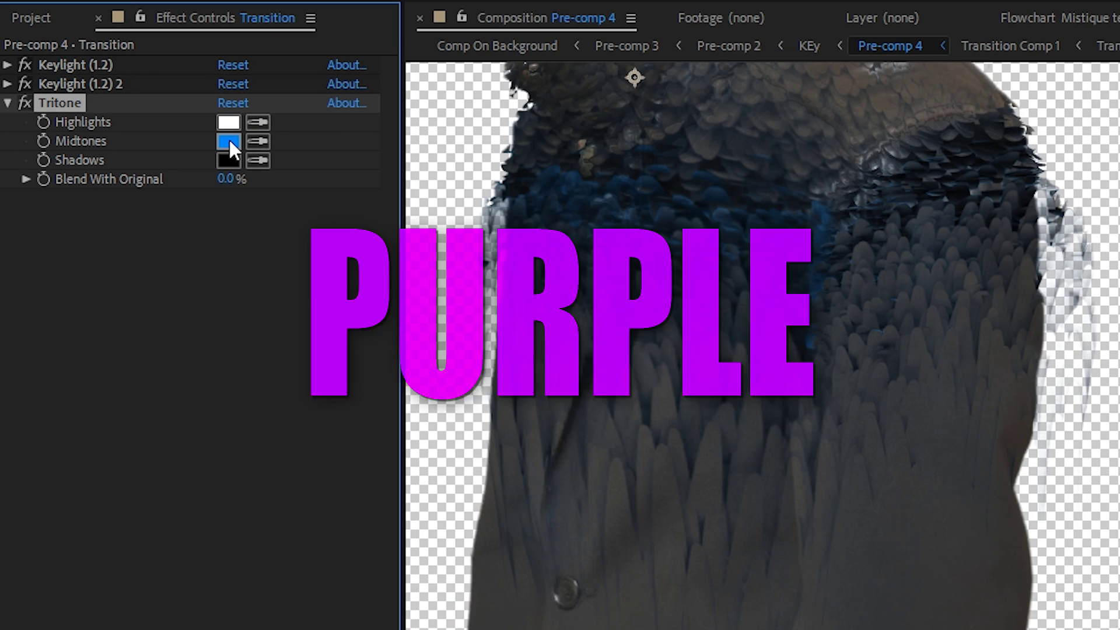
pyautogui.click(228, 141)
pyautogui.click(229, 141)
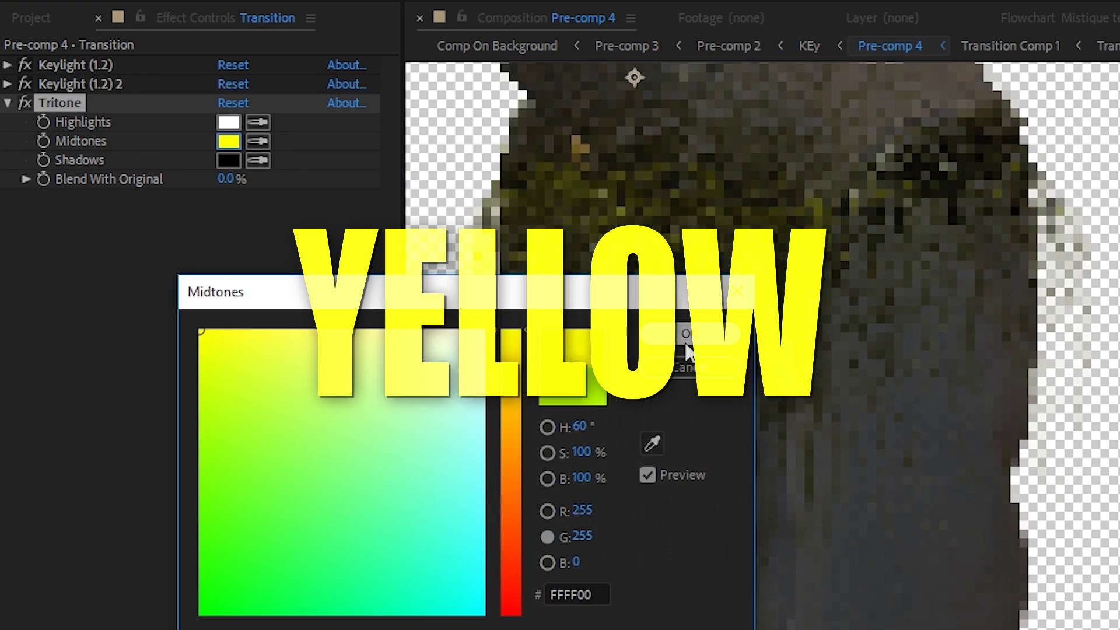
pyautogui.click(683, 327)
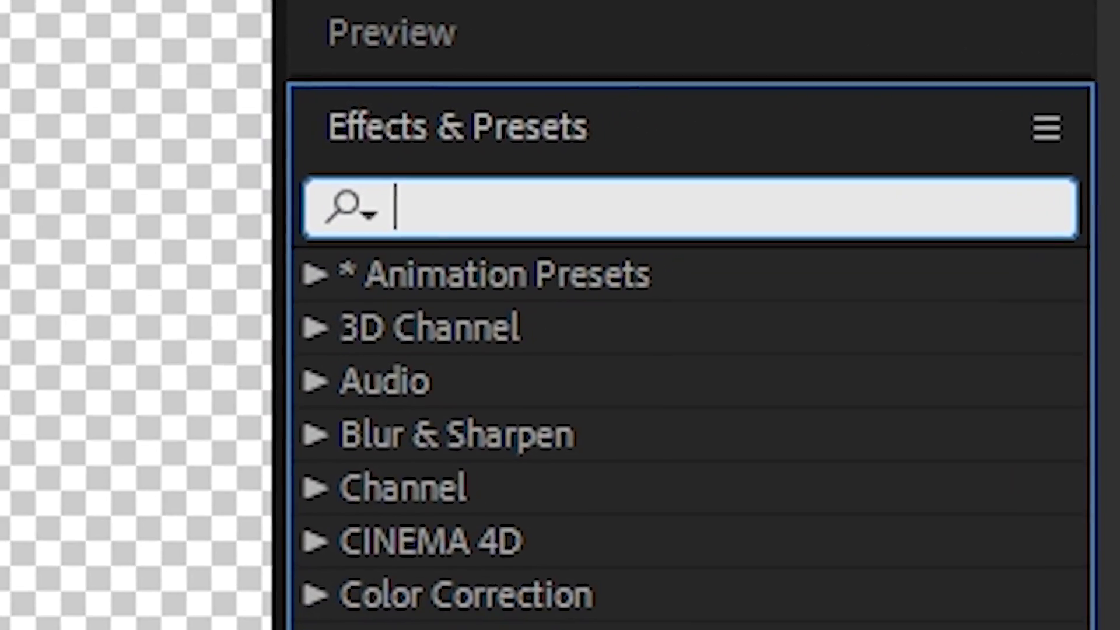
# Apply CC Hair to Transition Comp 2 with thickness 1.37 and density lowered to 1114.
pyautogui.write('cc hair')
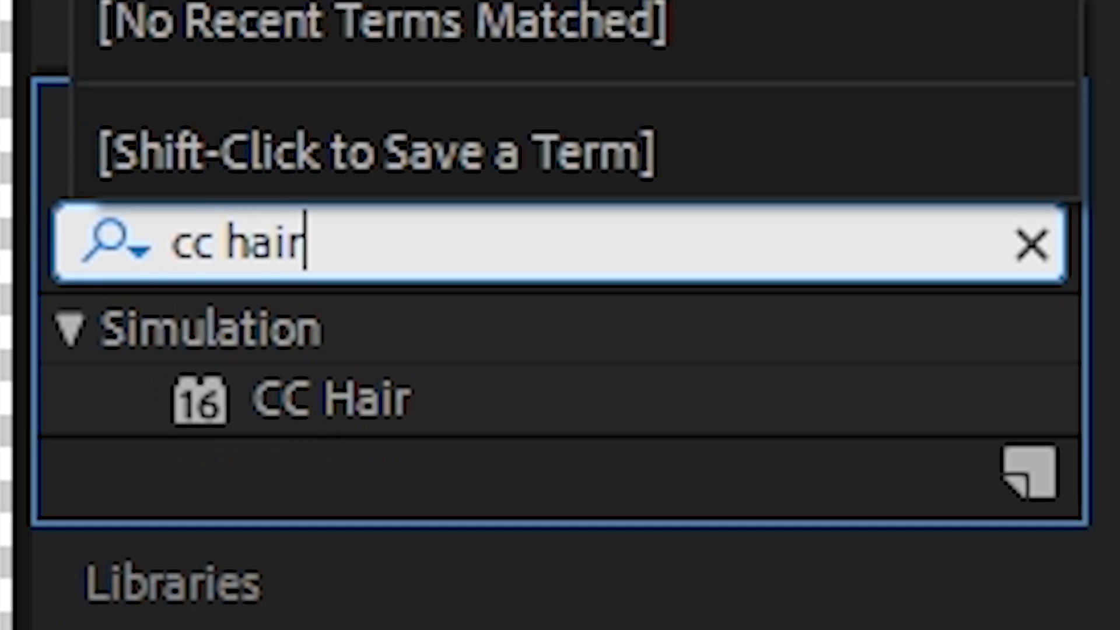
pyautogui.click(403, 411)
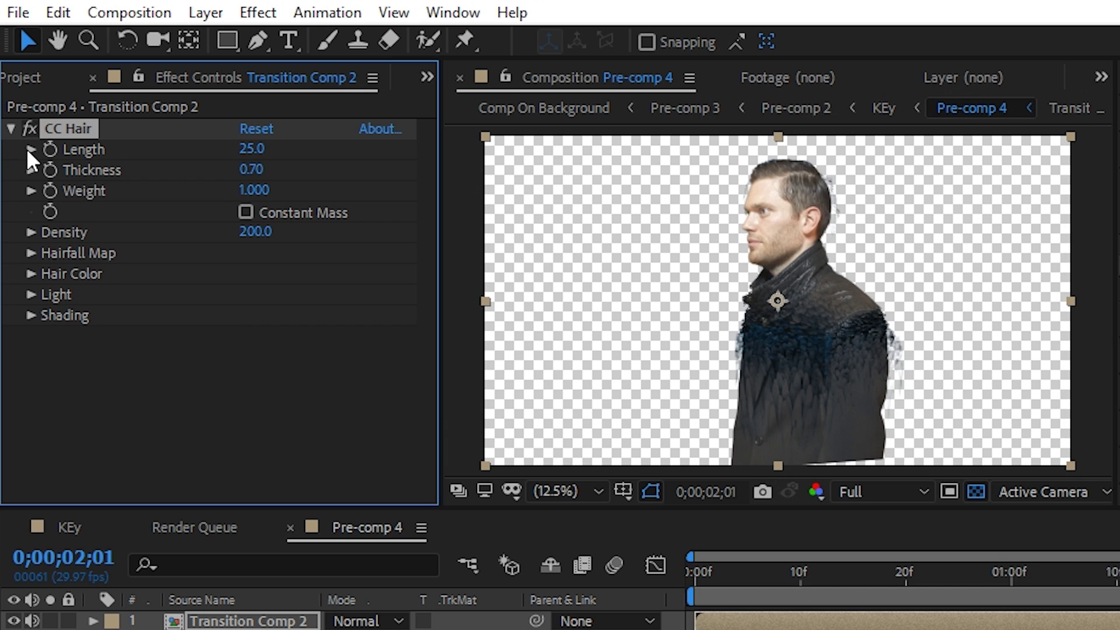
pyautogui.click(32, 150)
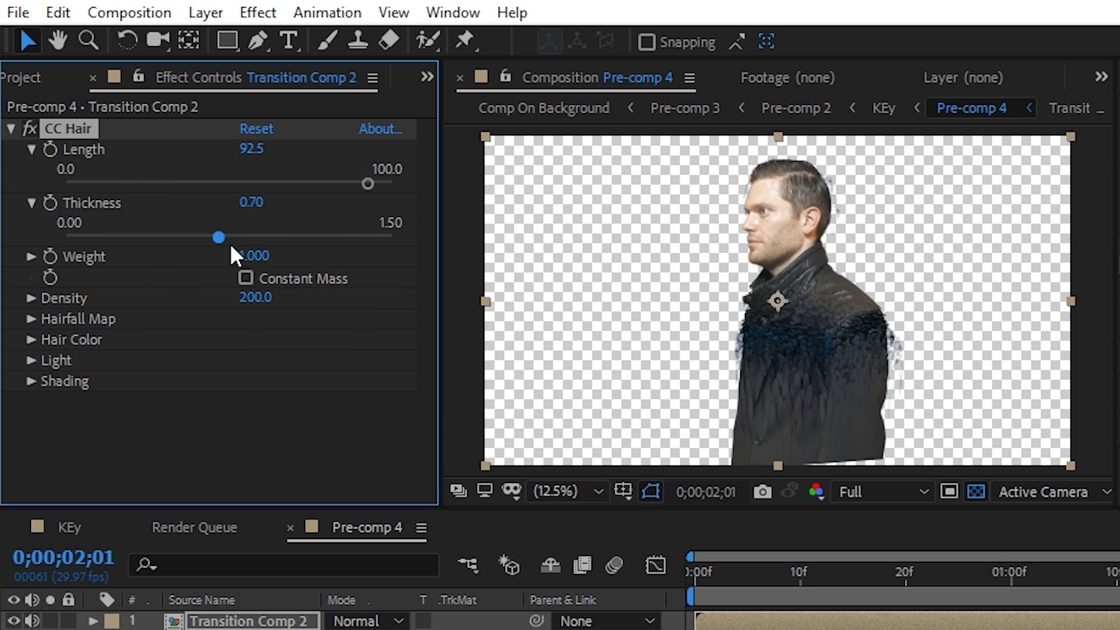
pyautogui.moveTo(218, 238); pyautogui.dragTo(364, 237)
pyautogui.click(32, 257)
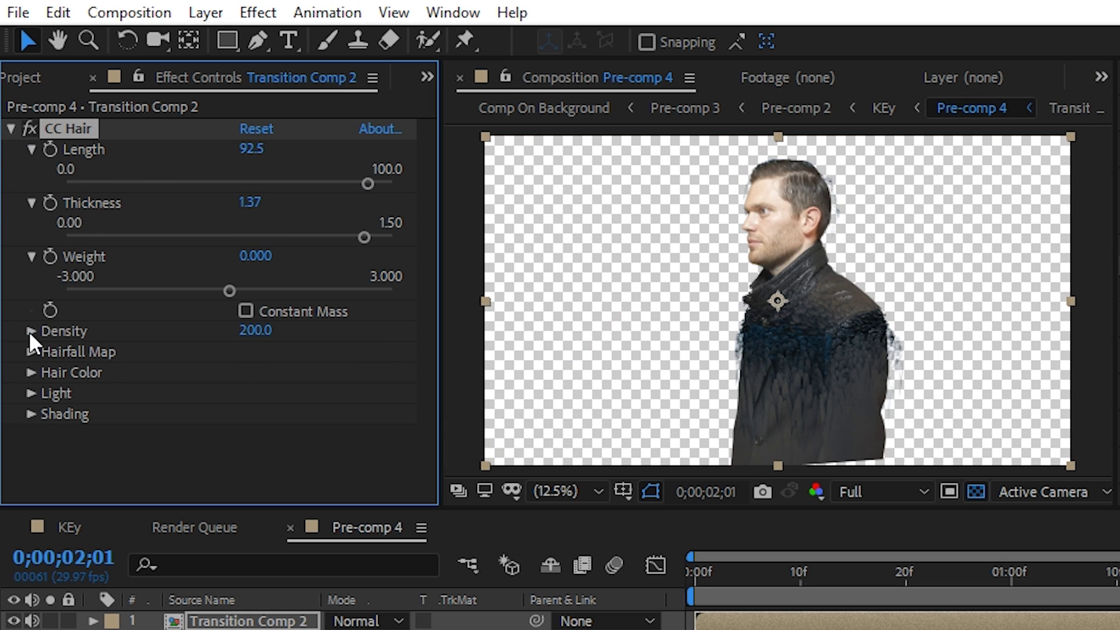
pyautogui.moveTo(252, 337); pyautogui.dragTo(257, 320)
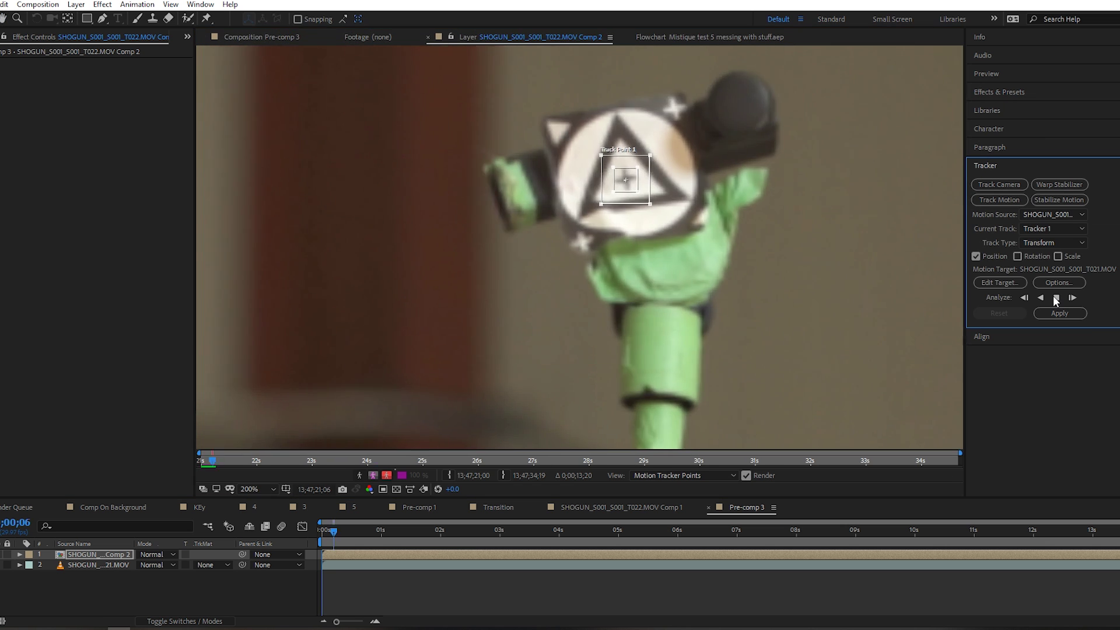
# Track the warehouse footage and apply the X and Y motion to a new Null 3.
pyautogui.click(1056, 298)
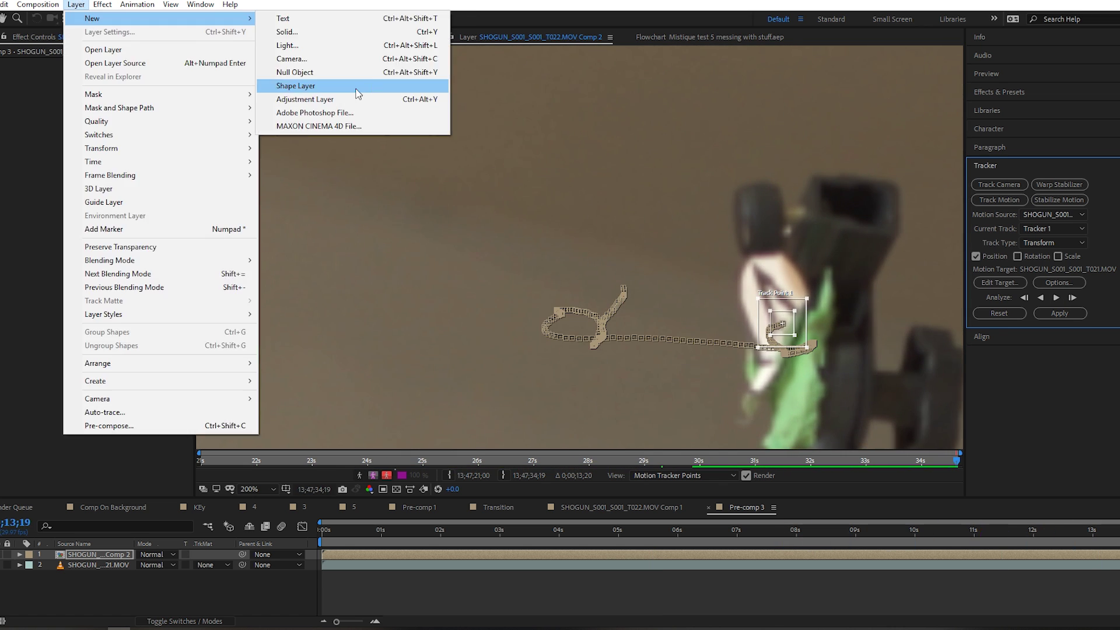
pyautogui.click(350, 80)
pyautogui.click(1000, 282)
pyautogui.click(580, 335)
pyautogui.click(1059, 313)
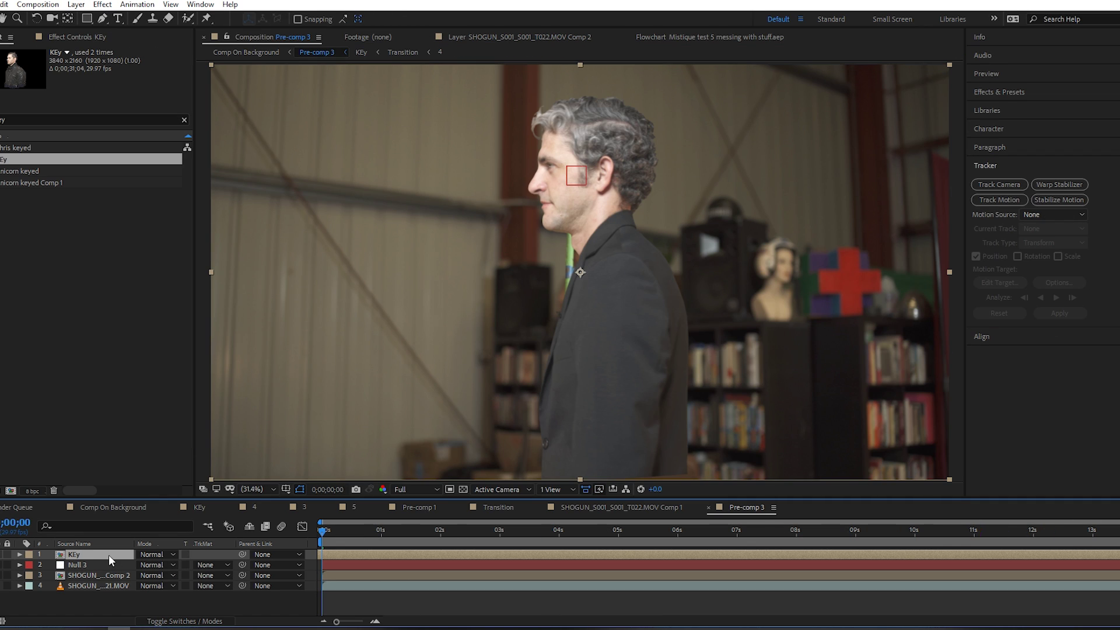
# Flip the KEy layer horizontally and parent it to Null 3.
pyautogui.rightClick(108, 554)
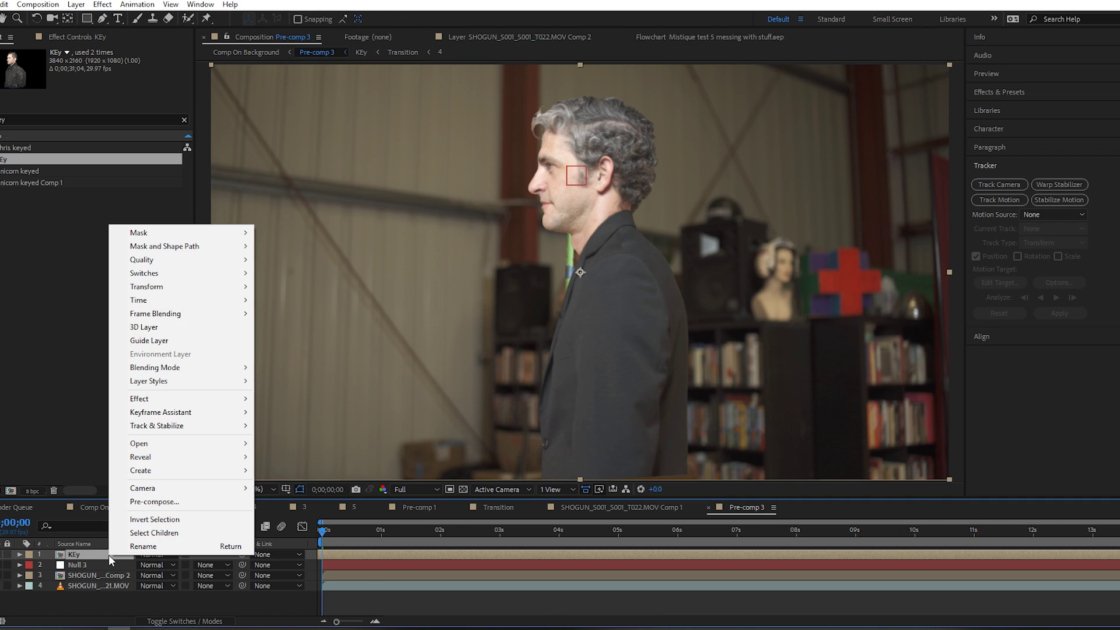
pyautogui.moveTo(154, 288)
pyautogui.click(295, 389)
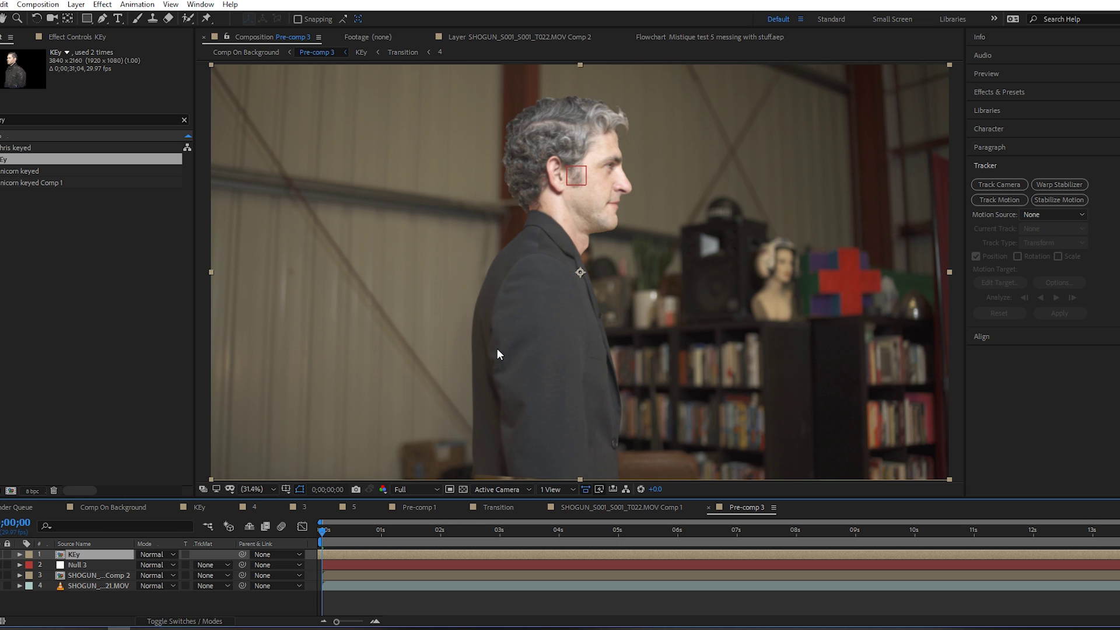
pyautogui.click(521, 380)
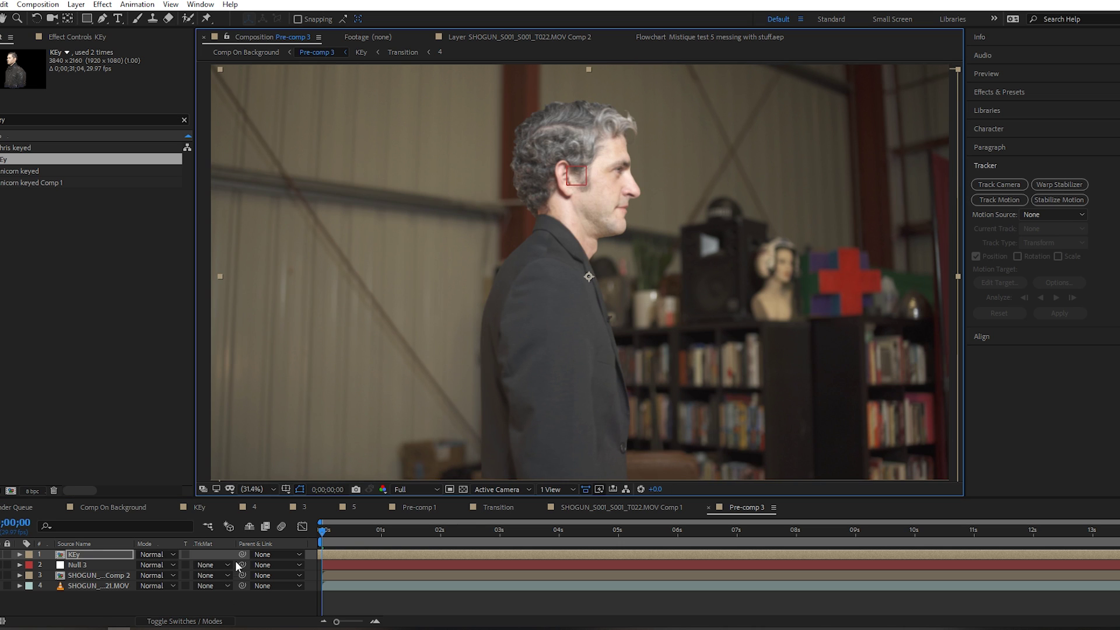